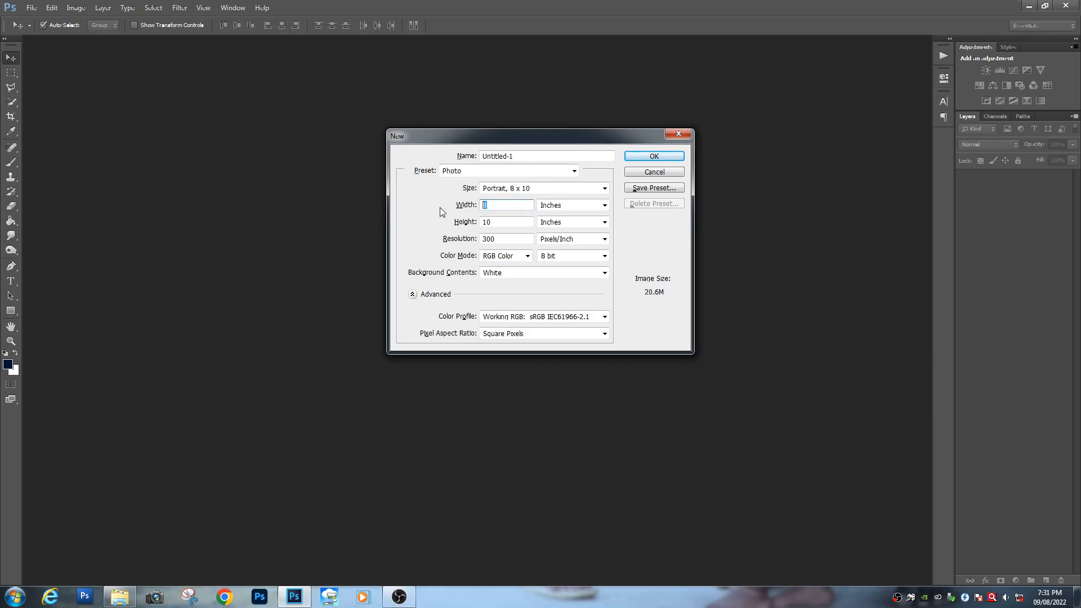
Create a new 36 × 12 inch document at 300 pixels/inch in RGB Color with a white background.
{"action": "type", "text": "3612"}
{"action": "key", "text": "Return"}
Choose the Brush tool and pick the rough-edged 429 px brush tip from the brush presets.
{"action": "key", "text": "b"}
{"action": "right_click", "coordinate": [9, 163]}
{"action": "left_click", "coordinate": [48, 163]}
{"action": "left_click", "coordinate": [28, 26]}
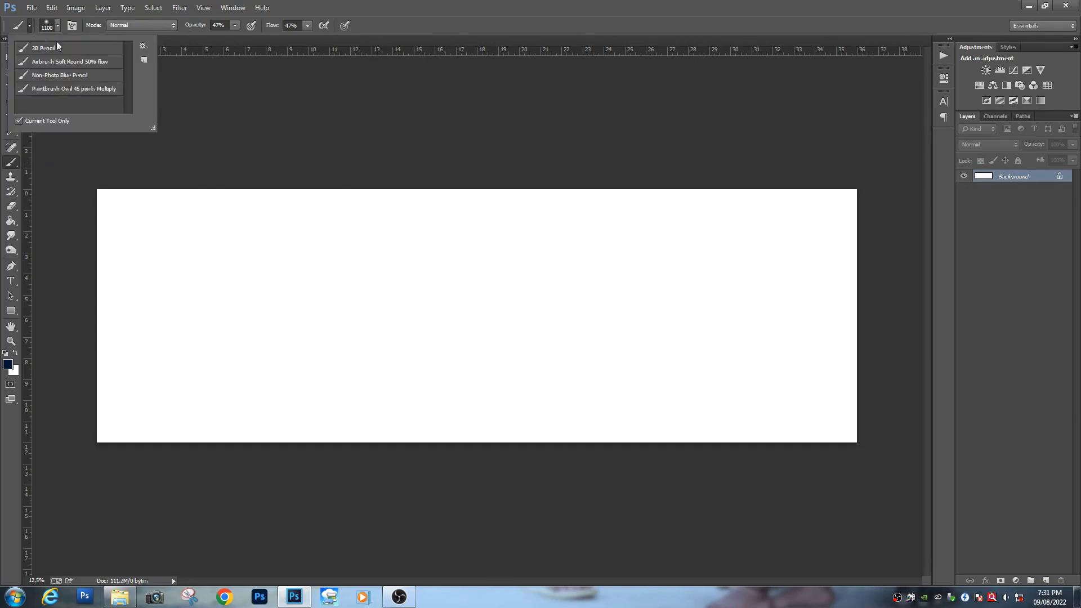
{"action": "left_click", "coordinate": [57, 26]}
{"action": "scroll", "coordinate": [55, 145], "scroll_direction": "down", "scroll_amount": 4}
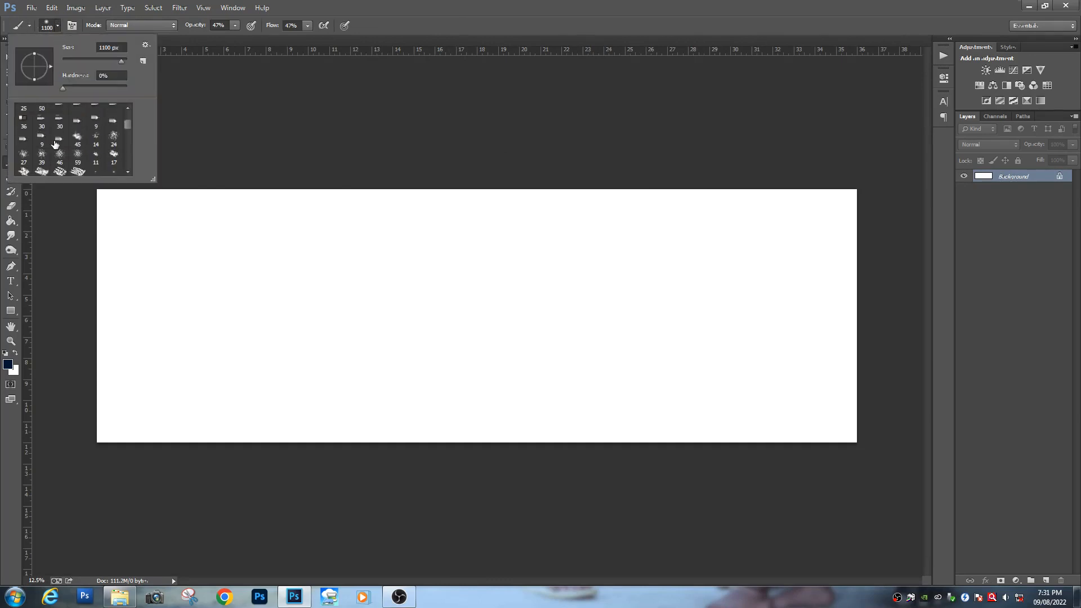
{"action": "scroll", "coordinate": [55, 144], "scroll_direction": "down", "scroll_amount": 4}
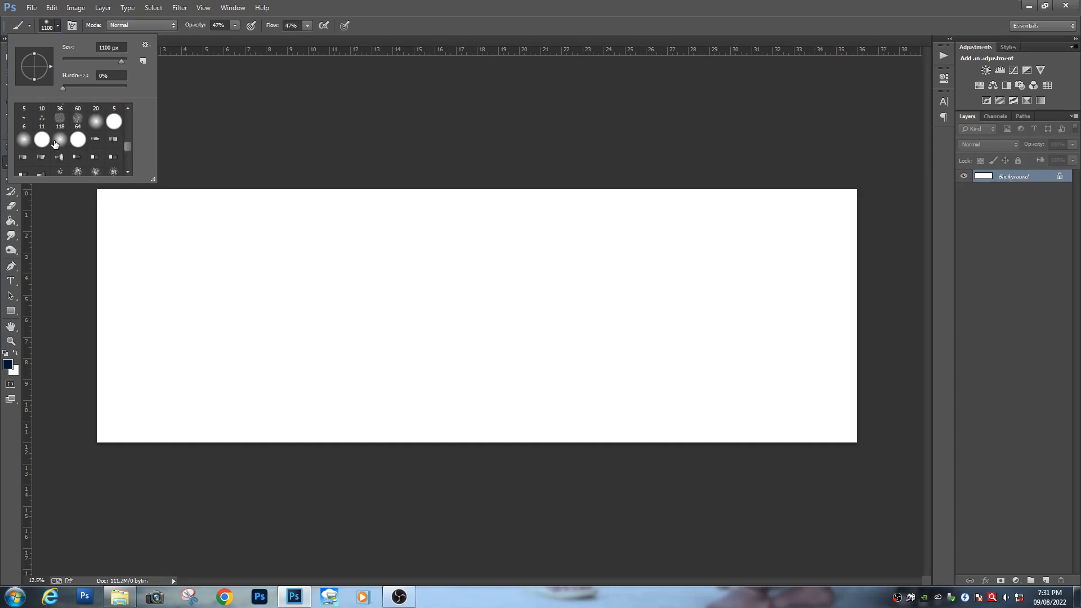
{"action": "scroll", "coordinate": [55, 144], "scroll_direction": "down", "scroll_amount": 4}
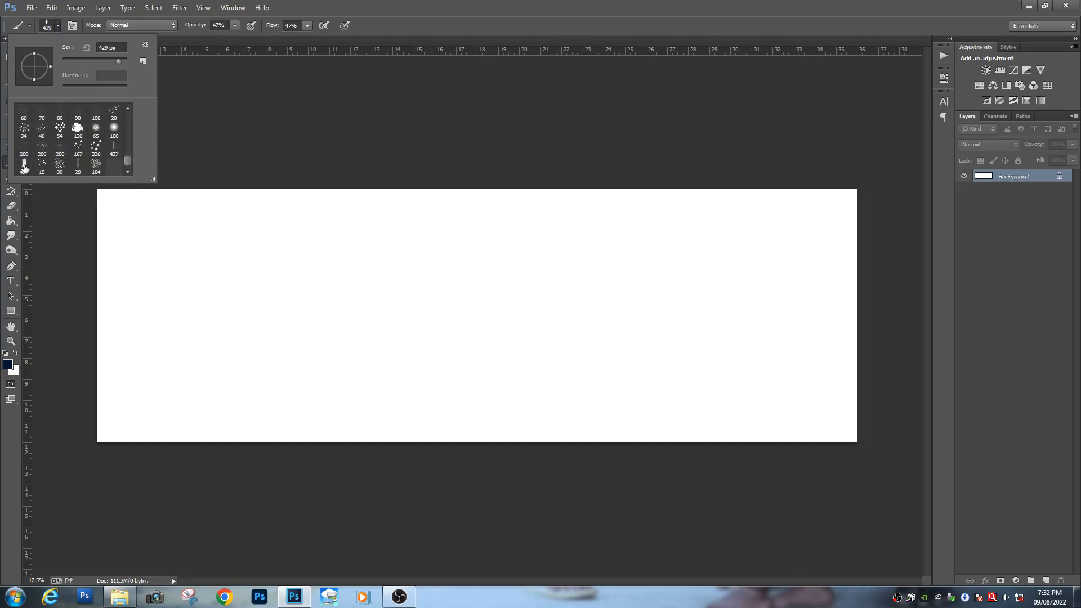
{"action": "left_click", "coordinate": [241, 136]}
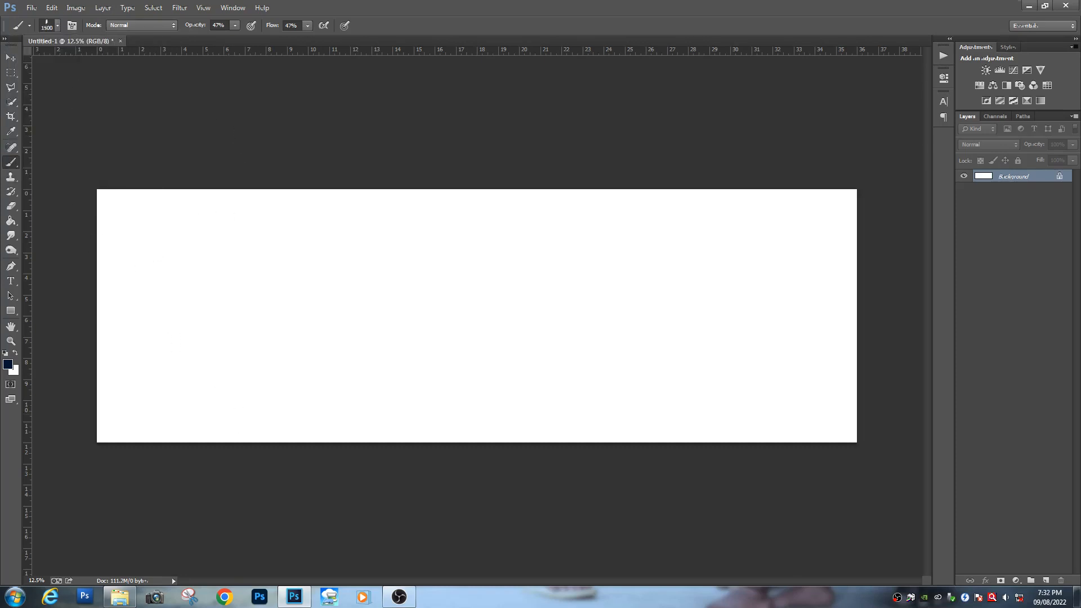
Add a new layer and stamp the rough brush once in dark navy at 5000 px over the canvas's left edge.
{"action": "key", "text": "v"}
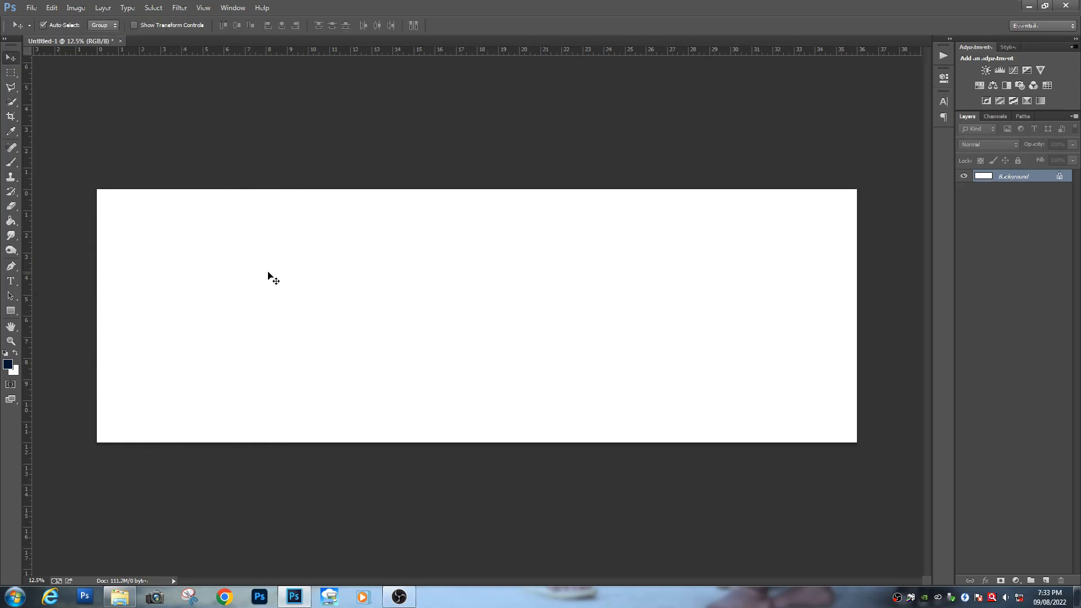
{"action": "left_click", "coordinate": [1046, 581]}
{"action": "key", "text": "b"}
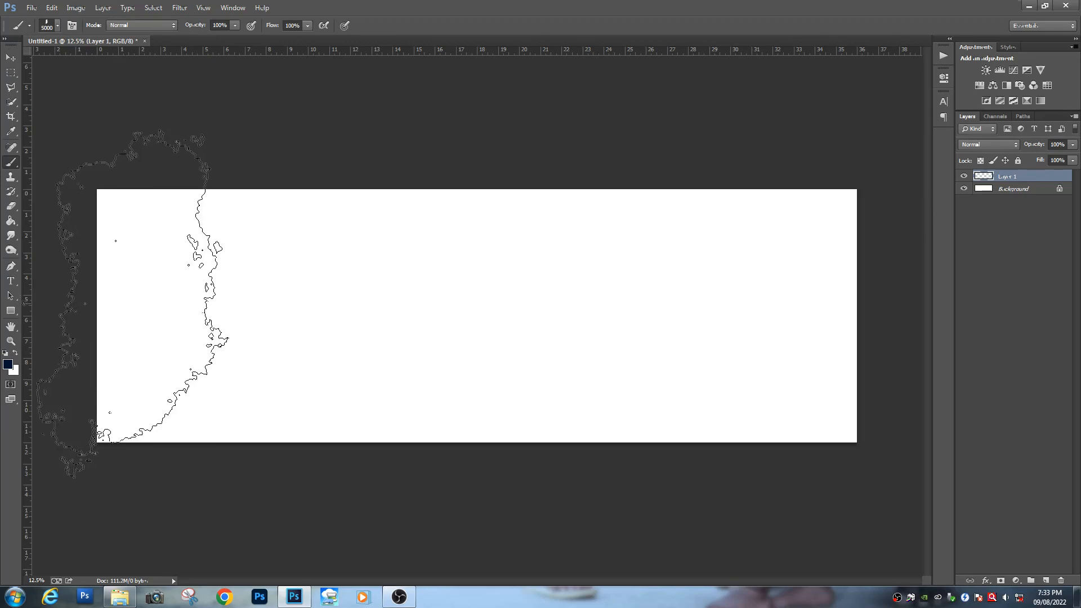
{"action": "left_click", "coordinate": [116, 322]}
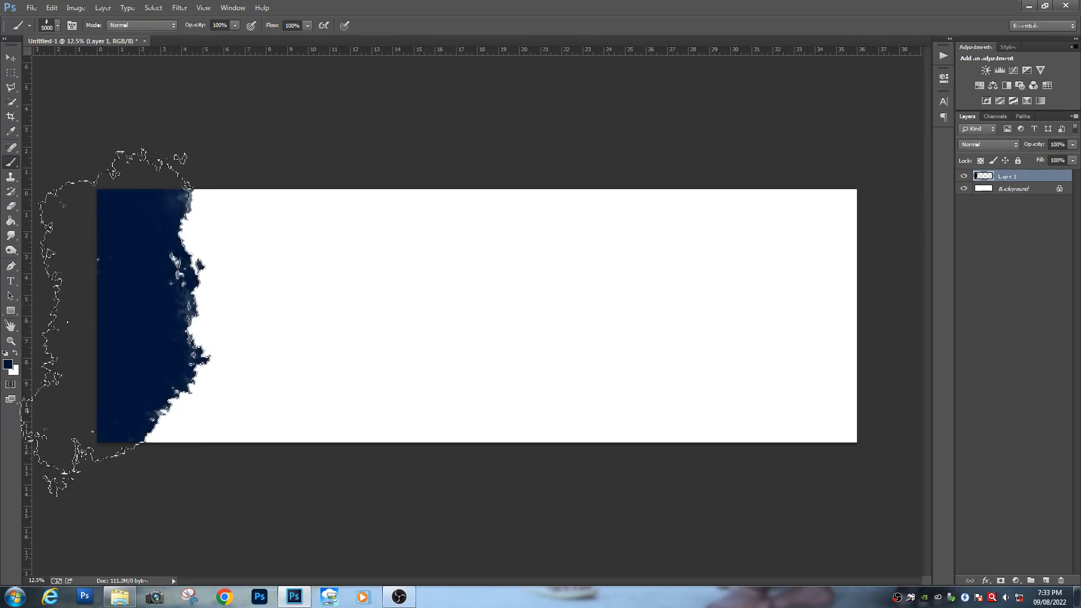
Align the navy brush shape with the canvas's left edge and stretch it horizontally to about 217%.
{"action": "key", "text": "v"}
{"action": "mouse_move", "coordinate": [156, 325]}
{"action": "left_mouse_down"}
{"action": "mouse_move", "coordinate": [292, 325]}
{"action": "mouse_move", "coordinate": [98, 316]}
{"action": "left_mouse_up"}
{"action": "key", "text": "ctrl+t"}
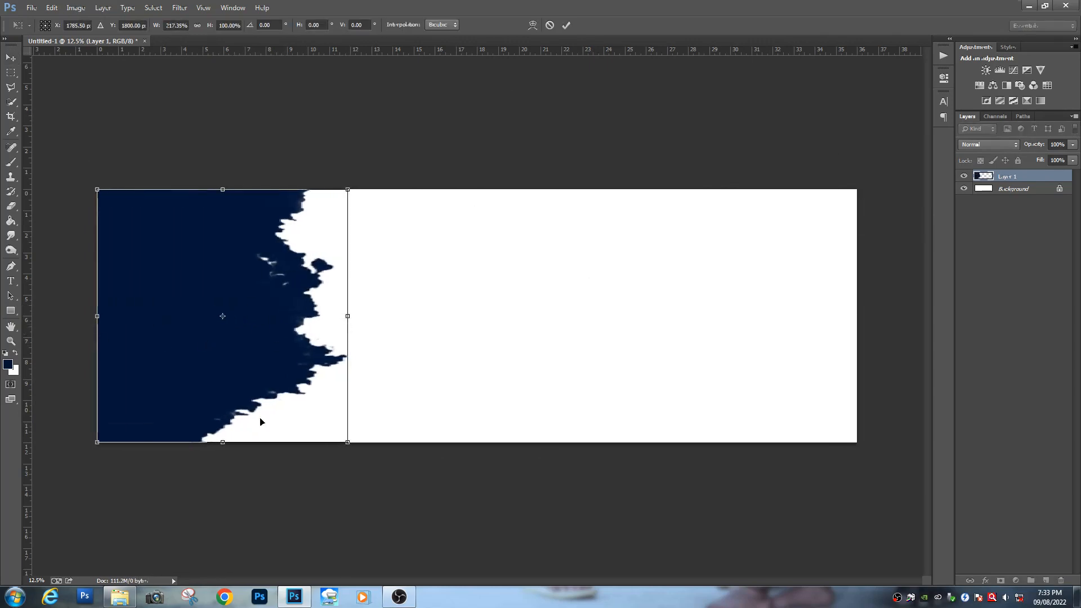
{"action": "key", "text": "Return"}
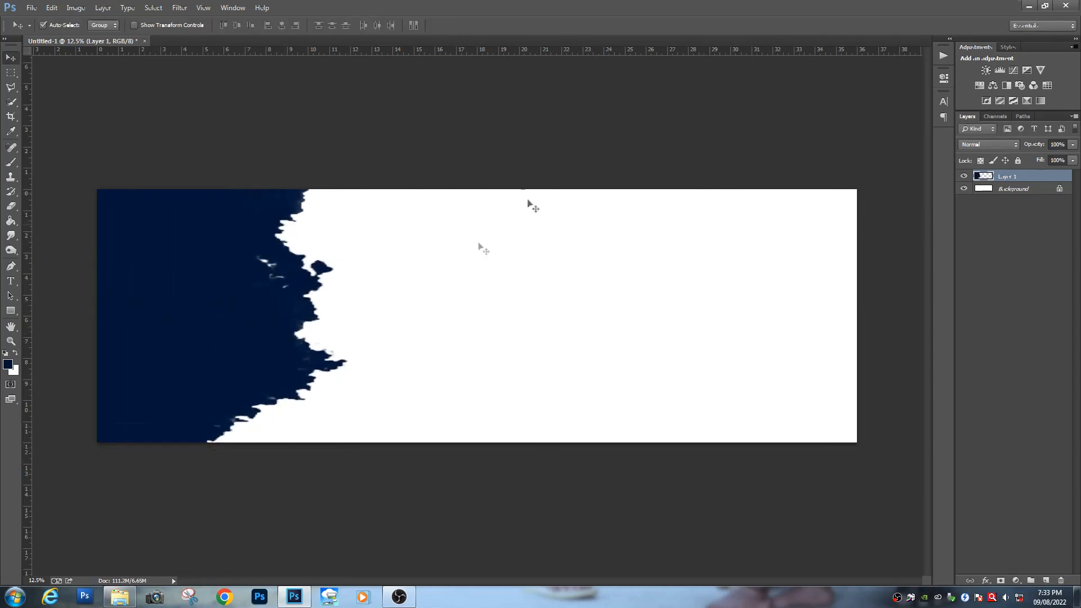
Place a vertical guide at the canvas centre, at 18 inches, and narrow the navy brush shape horizontally.
{"action": "left_click_drag", "start_coordinate": [27, 257], "coordinate": [479, 279]}
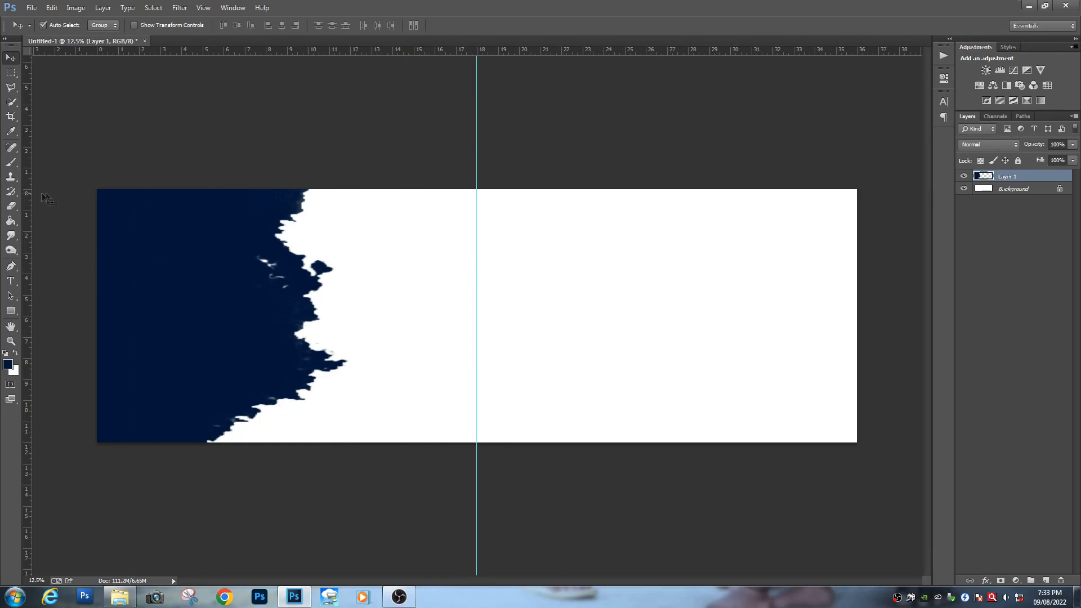
{"action": "key", "text": "ctrl+t"}
{"action": "left_click_drag", "start_coordinate": [350, 319], "coordinate": [293, 319]}
{"action": "key", "text": "Return"}
{"action": "scroll", "coordinate": [225, 344], "scroll_direction": "up", "scroll_amount": 2}
{"action": "scroll", "coordinate": [295, 366], "scroll_direction": "down", "scroll_amount": 2}
{"action": "left_click", "coordinate": [592, 289]}
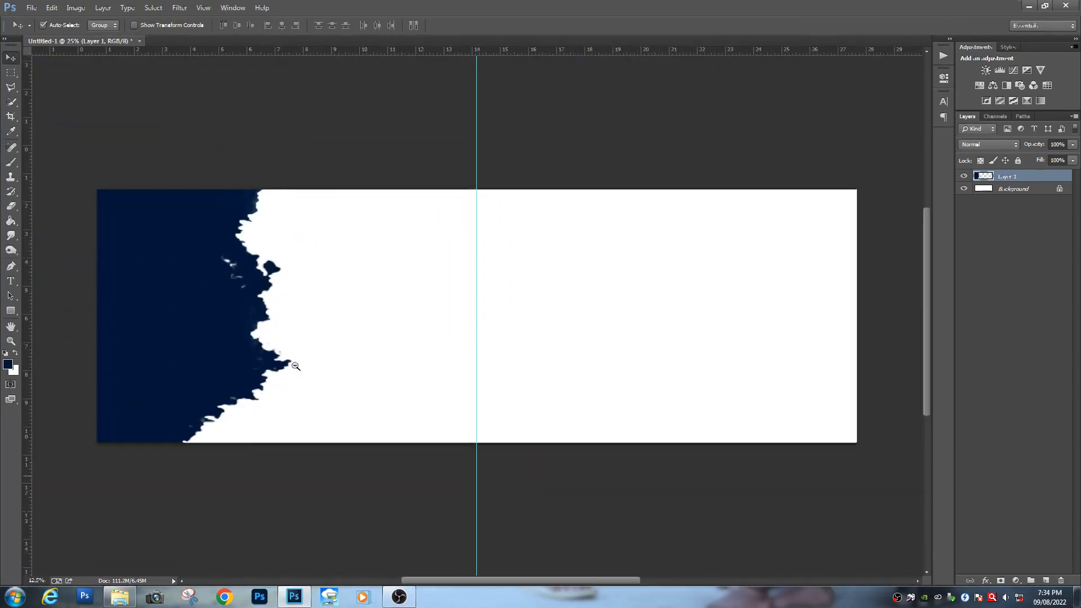
Copy the right half of the Background to a new layer and turn it black with Hue/Saturation.
{"action": "left_click", "coordinate": [977, 191]}
{"action": "key", "text": "m"}
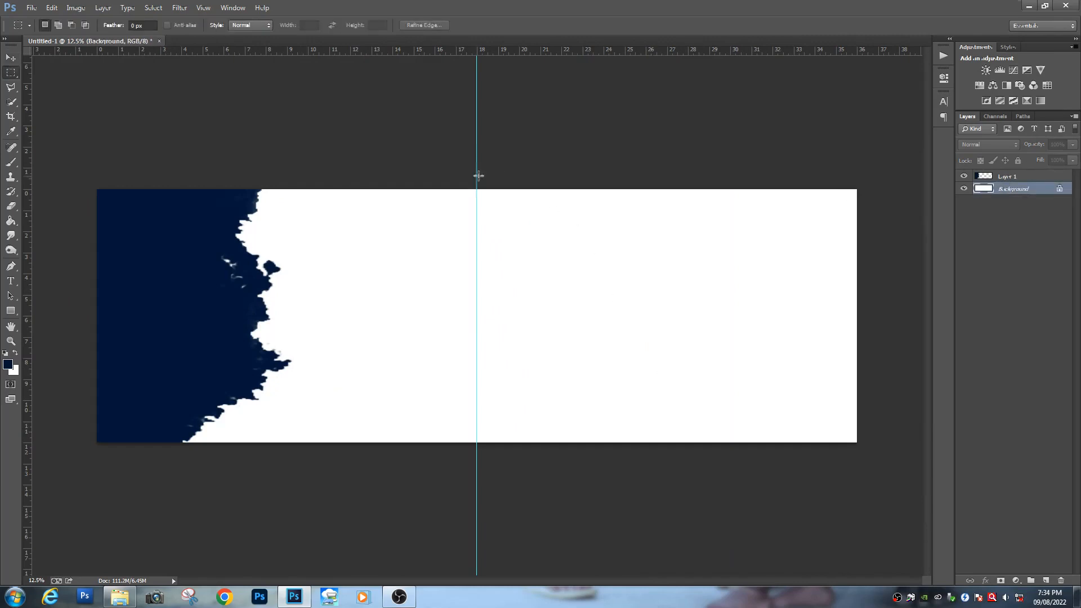
{"action": "key", "text": "ctrl+j"}
{"action": "key", "text": "v"}
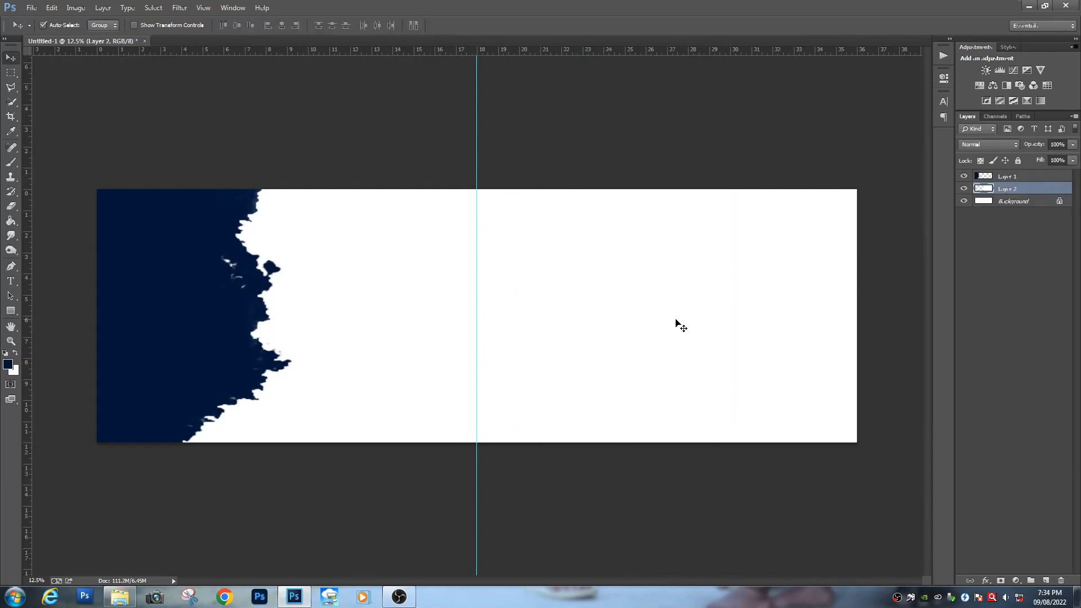
{"action": "key", "text": "ctrl+u"}
{"action": "left_click_drag", "start_coordinate": [905, 243], "coordinate": [868, 244]}
{"action": "key", "text": "Return"}
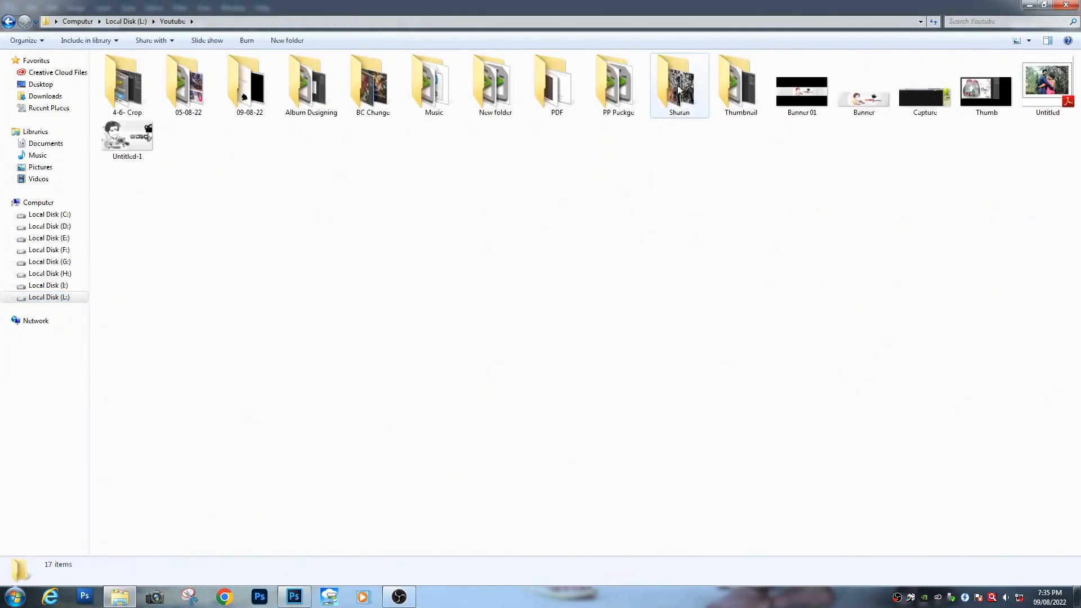
Open photo 11.jpg from the couple's photo folder and bring it into the album spread.
{"action": "double_click", "coordinate": [679, 90]}
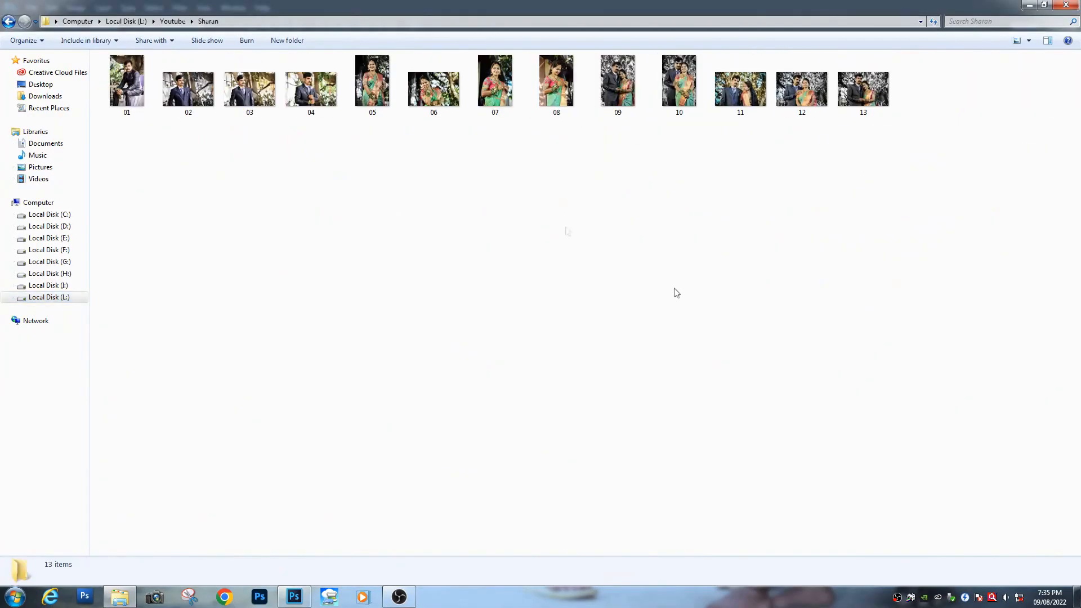
{"action": "double_click", "coordinate": [741, 89]}
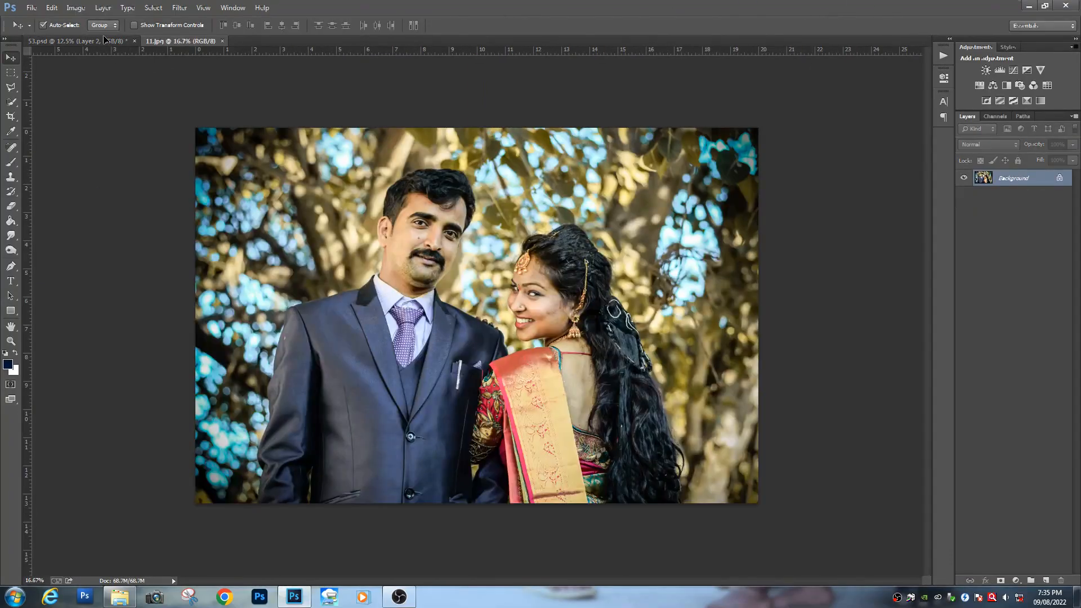
{"action": "left_click_drag", "start_coordinate": [104, 40], "coordinate": [741, 347]}
Fit the couple photo to the spread's right half and clip it to the black rectangle layer.
{"action": "key", "text": "ctrl+t"}
{"action": "key", "text": "Return"}
{"action": "right_click", "coordinate": [1004, 196]}
{"action": "left_click", "coordinate": [924, 314]}
{"action": "scroll", "coordinate": [717, 286], "scroll_direction": "up", "scroll_amount": 4}
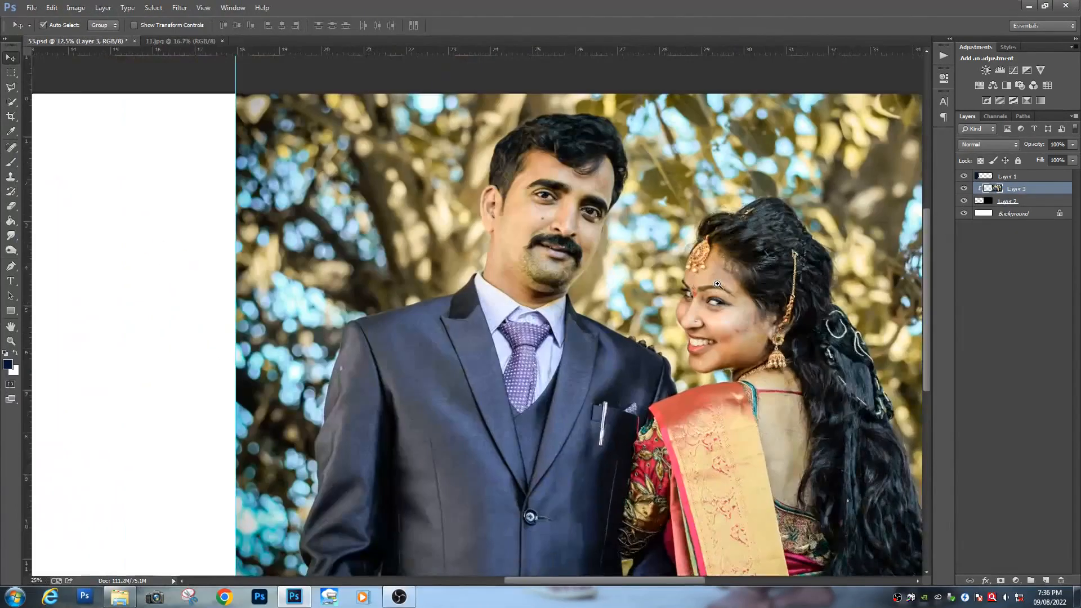
{"action": "scroll", "coordinate": [503, 257], "scroll_direction": "down", "scroll_amount": 1}
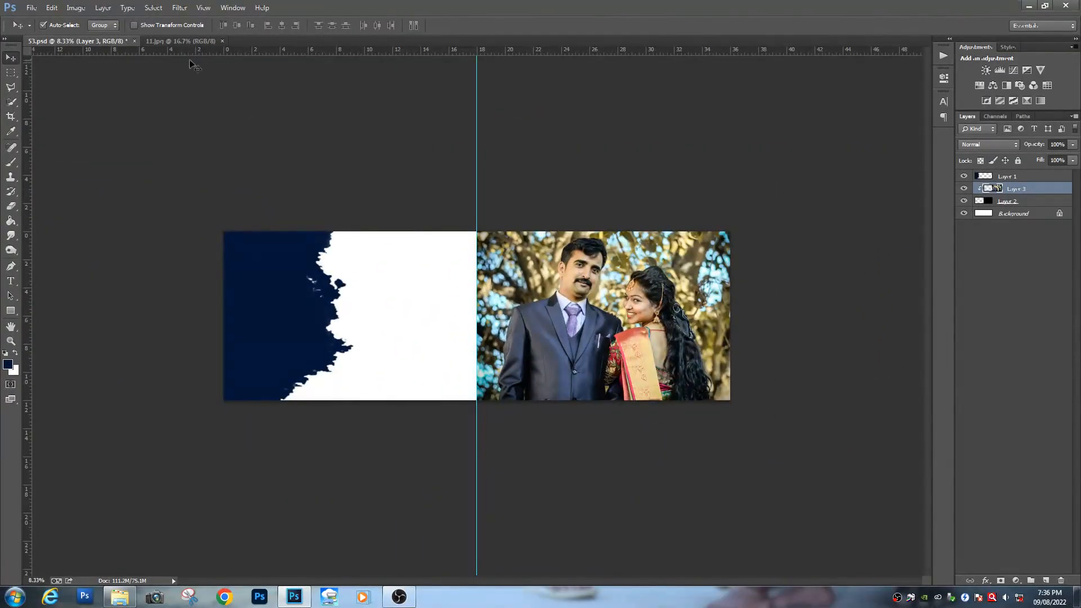
{"action": "left_click", "coordinate": [180, 41]}
{"action": "left_click", "coordinate": [78, 41]}
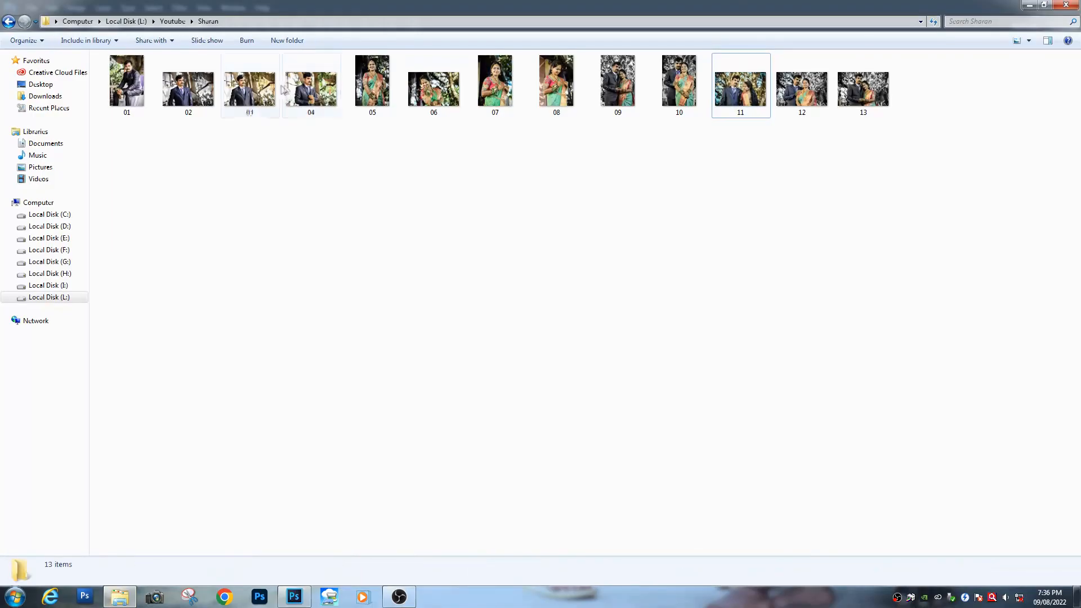
Open photo 02.jpg, copy it whole, and paste it into the spread clipped to the navy brush shape.
{"action": "left_click_drag", "start_coordinate": [189, 89], "coordinate": [459, 514]}
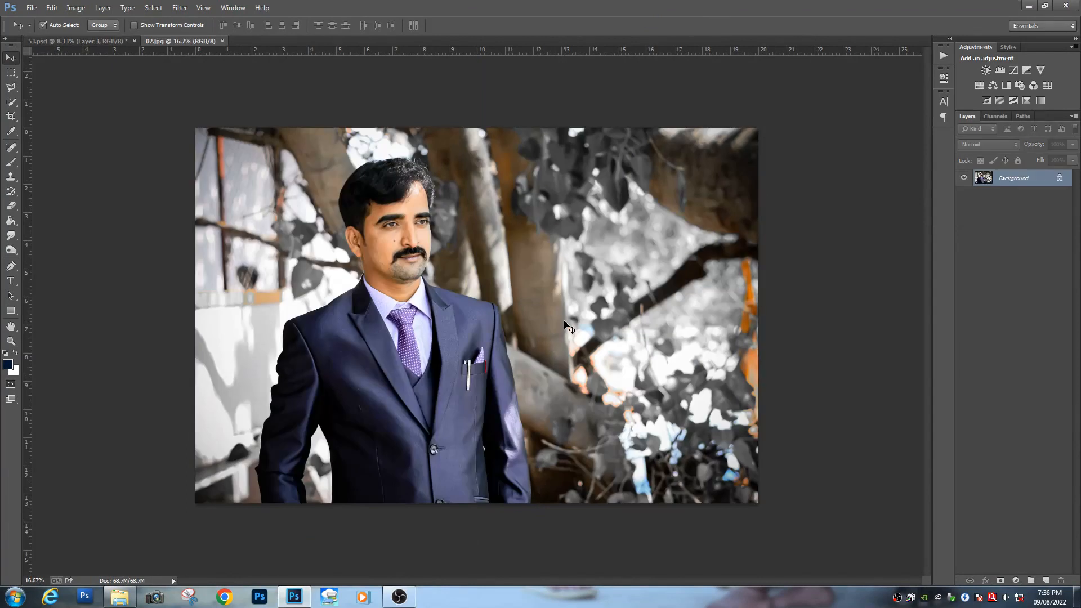
{"action": "key", "text": "ctrl+a"}
{"action": "key", "text": "ctrl+c"}
{"action": "key", "text": "ctrl+w"}
{"action": "left_click", "coordinate": [283, 314]}
{"action": "key", "text": "ctrl+v"}
{"action": "key", "text": "ctrl+alt+g"}
Rotate the clipped portrait of the man about 5.8° and position it inside the brush shape on the left page.
{"action": "key", "text": "ctrl+t"}
{"action": "left_click_drag", "start_coordinate": [494, 351], "coordinate": [323, 363]}
{"action": "left_click_drag", "start_coordinate": [471, 321], "coordinate": [471, 338]}
{"action": "left_click_drag", "start_coordinate": [335, 328], "coordinate": [343, 325]}
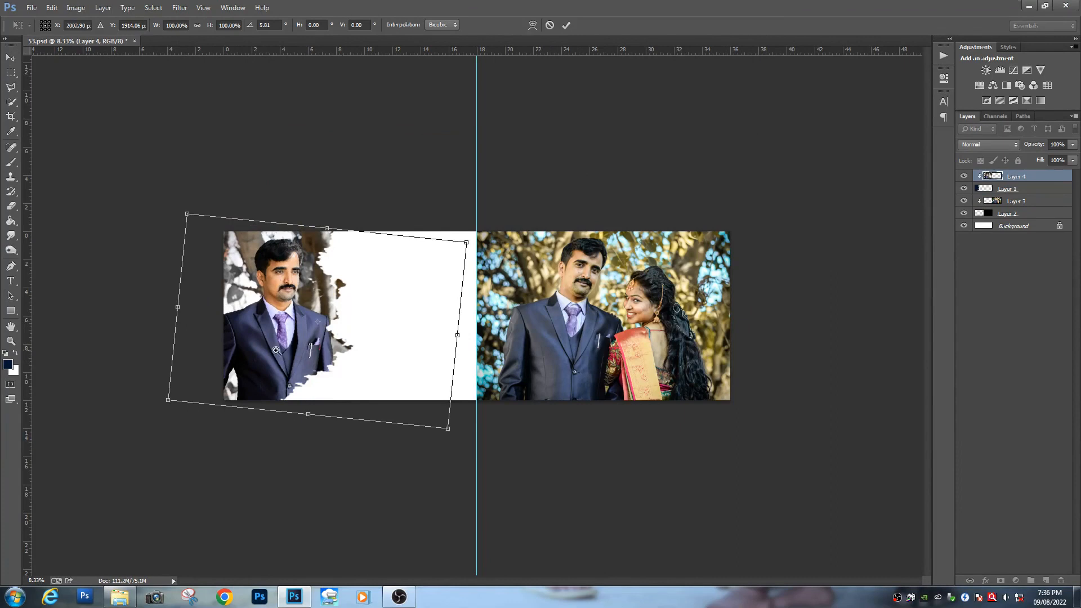
{"action": "left_click", "coordinate": [276, 350], "text": "ctrl"}
{"action": "left_click", "coordinate": [276, 350], "text": "ctrl"}
{"action": "left_click", "coordinate": [276, 350], "text": "ctrl"}
{"action": "left_click", "coordinate": [276, 350], "text": "ctrl"}
{"action": "left_click_drag", "start_coordinate": [112, 184], "coordinate": [403, 321]}
{"action": "left_click", "coordinate": [362, 303], "text": "alt"}
{"action": "left_click", "coordinate": [361, 304], "text": "alt"}
{"action": "left_click", "coordinate": [360, 304], "text": "alt"}
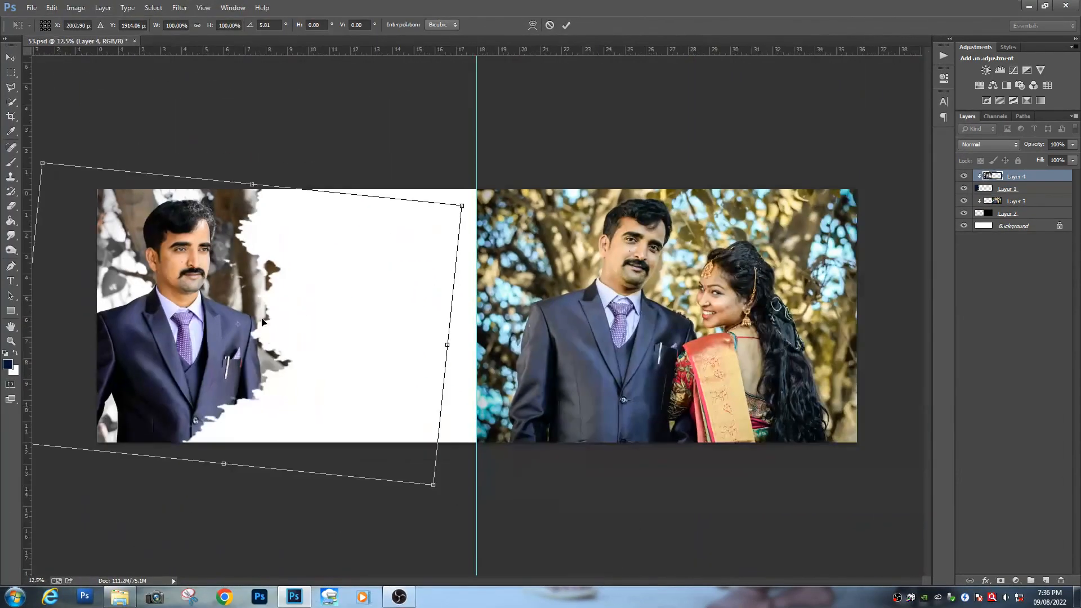
{"action": "key", "text": "Return"}
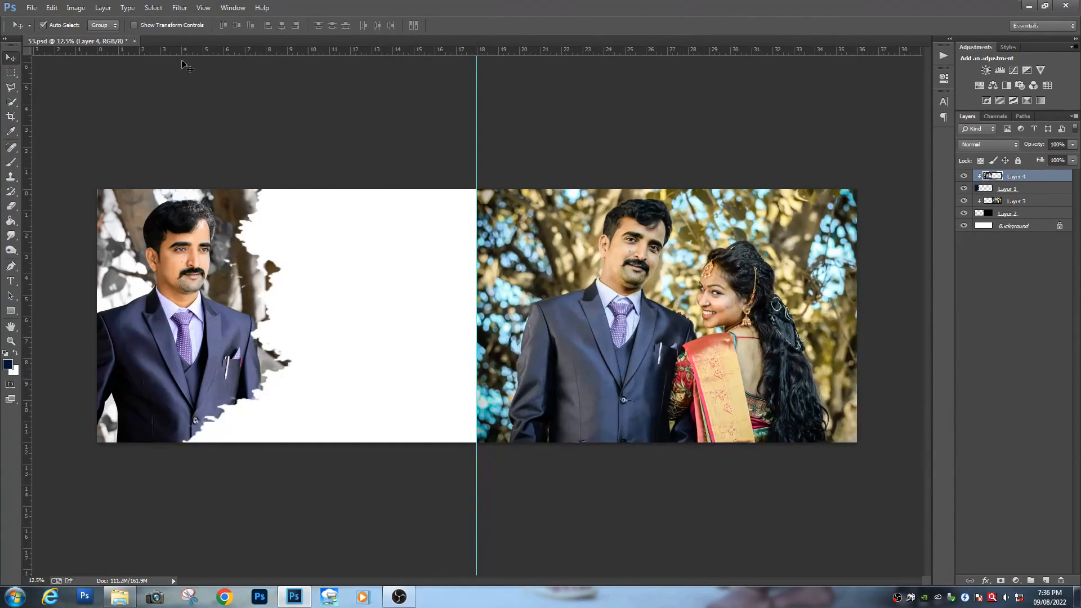
Open Untitled-1.psd and bring its black brush-stroke shape into the spread, directly above the Background layer.
{"action": "key", "text": "alt+f"}
{"action": "key", "text": "Down"}
{"action": "key", "text": "Return"}
{"action": "double_click", "coordinate": [201, 94]}
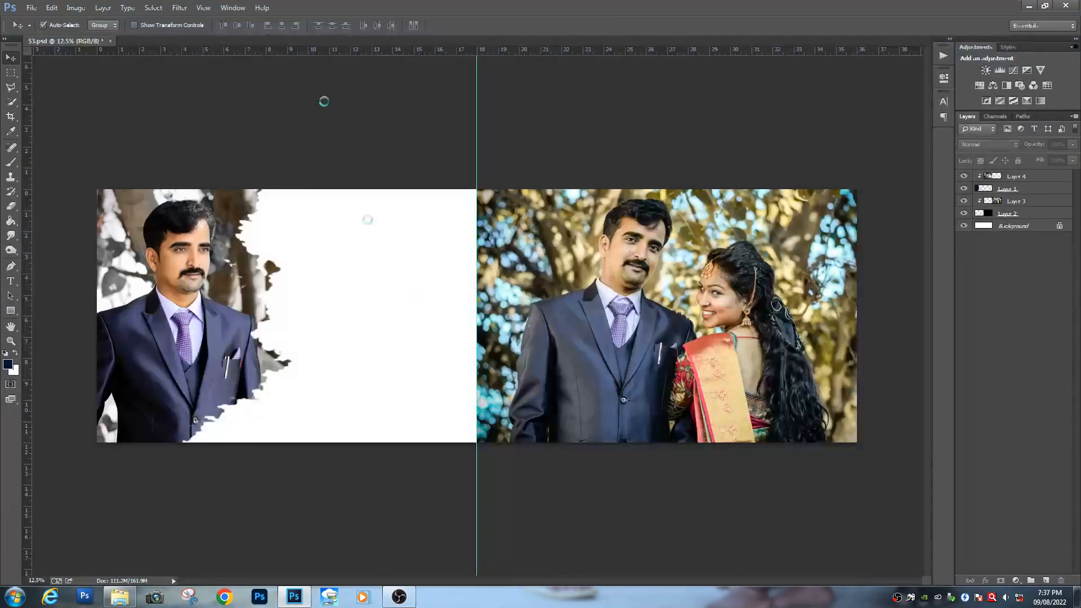
{"action": "mouse_move", "coordinate": [93, 51]}
{"action": "left_mouse_down"}
{"action": "mouse_move", "coordinate": [277, 150]}
{"action": "mouse_move", "coordinate": [367, 369]}
{"action": "mouse_move", "coordinate": [403, 322]}
{"action": "left_mouse_up"}
{"action": "key", "text": "ctrl+shift+bracketleft"}
Position the black brush stroke in the lower part of the left page's white area and shift the large couple photo slightly right.
{"action": "key", "text": "ctrl+t"}
{"action": "key", "text": "Return"}
{"action": "left_click_drag", "start_coordinate": [374, 371], "coordinate": [388, 354]}
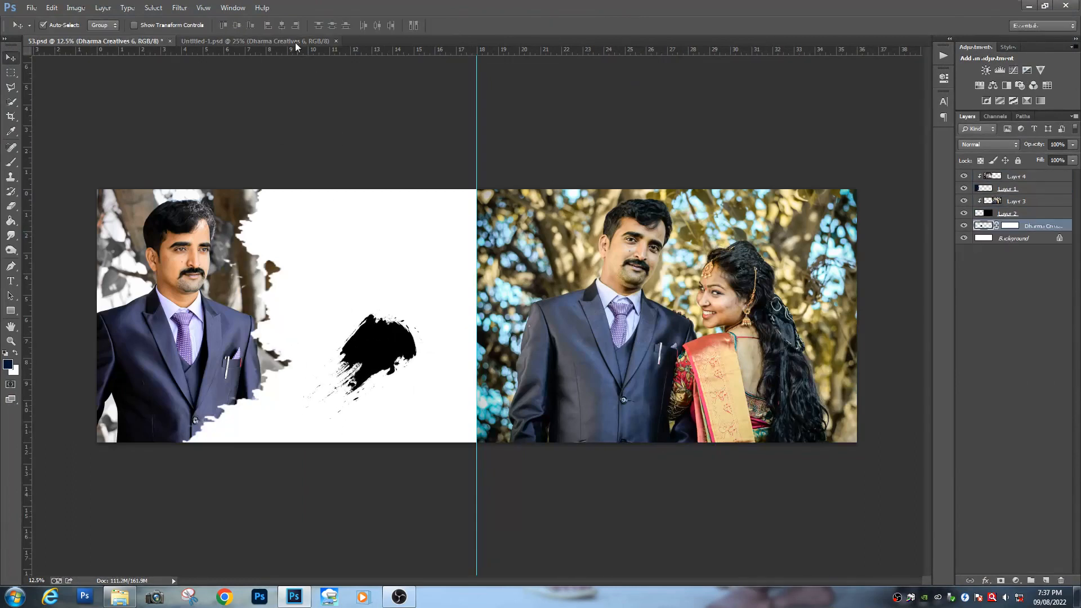
{"action": "left_click_drag", "start_coordinate": [371, 349], "coordinate": [385, 365]}
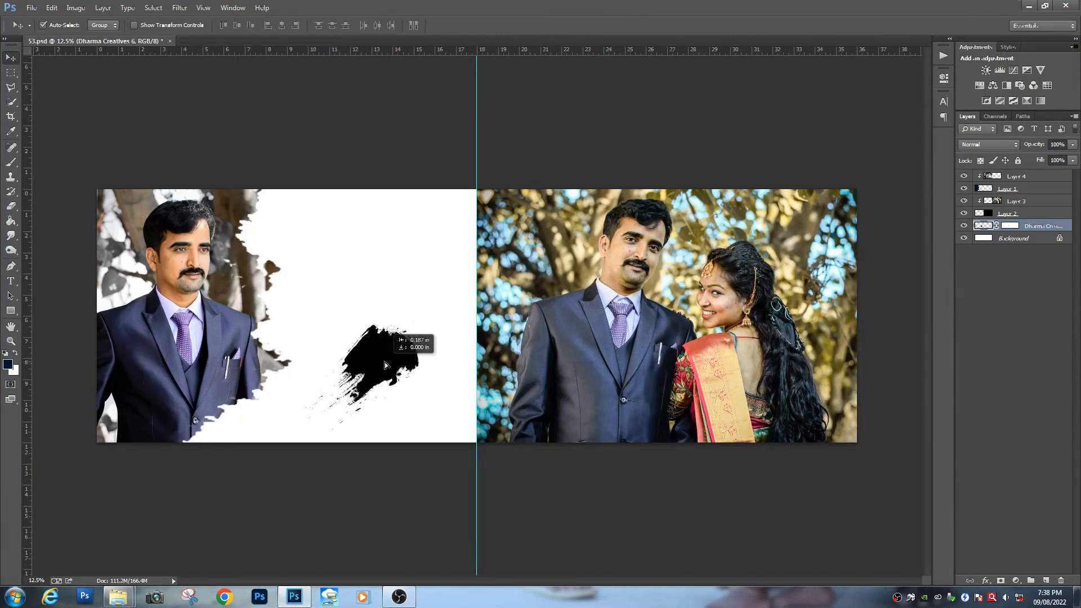
{"action": "left_click_drag", "start_coordinate": [560, 363], "coordinate": [598, 369]}
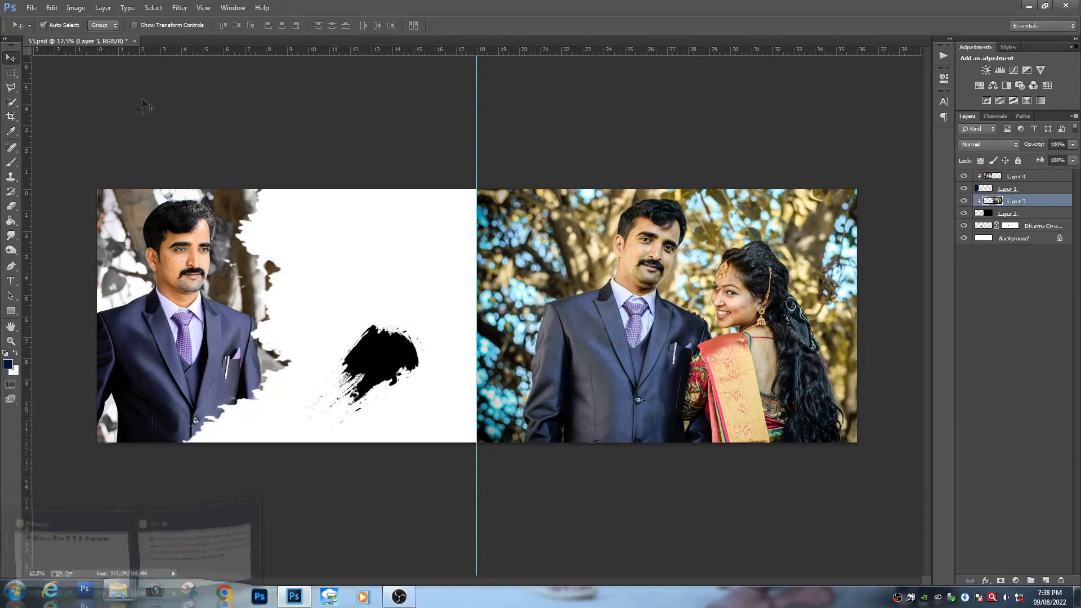
{"action": "left_click_drag", "start_coordinate": [379, 360], "coordinate": [375, 356]}
Open photo 13 from the photo folder, copy it whole, and paste it into the spread clipped to the black brush stroke.
{"action": "left_click", "coordinate": [119, 596]}
{"action": "left_click", "coordinate": [90, 542]}
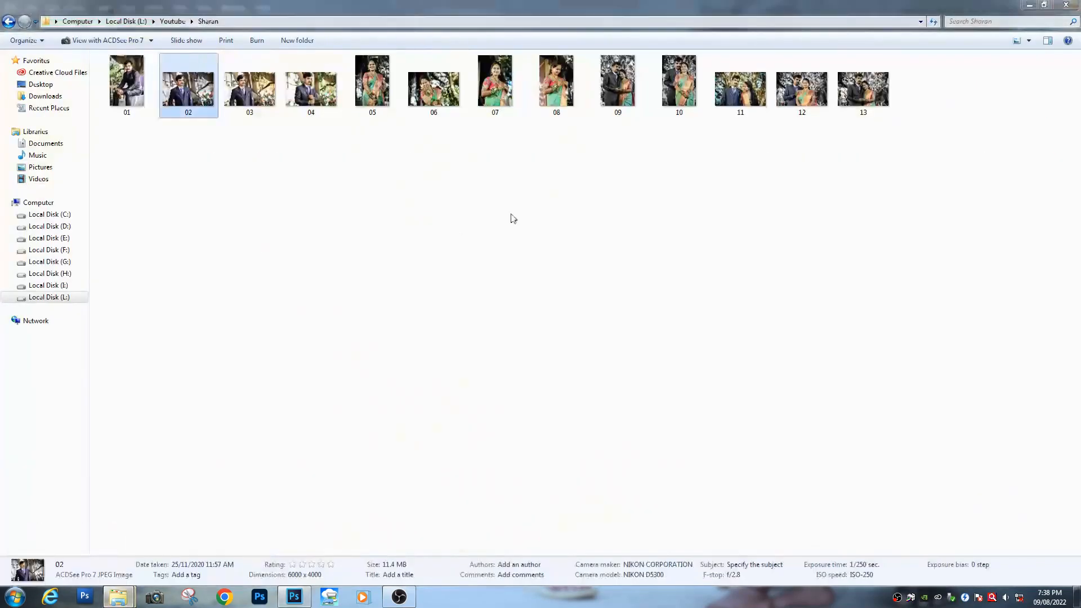
{"action": "left_click", "coordinate": [510, 215]}
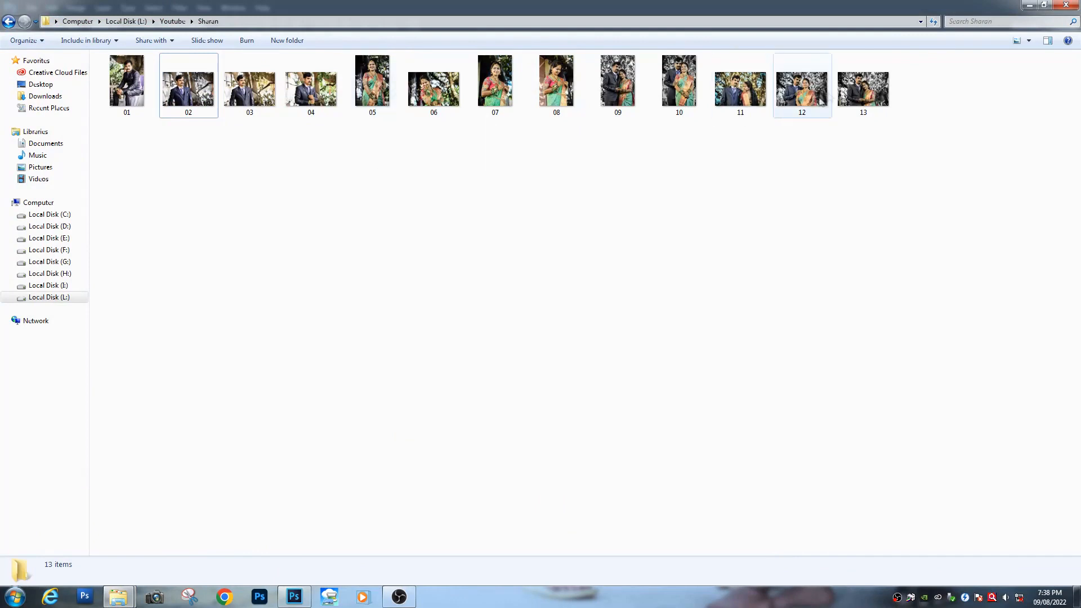
{"action": "left_click_drag", "start_coordinate": [856, 93], "coordinate": [330, 569]}
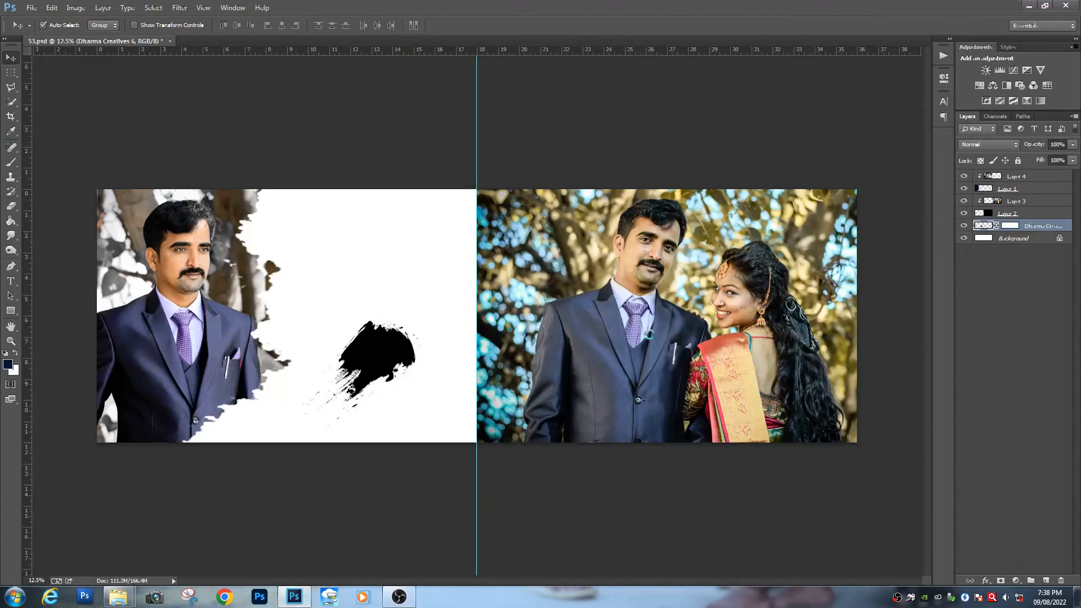
{"action": "key", "text": "ctrl+a"}
{"action": "key", "text": "ctrl+c"}
{"action": "key", "text": "ctrl+w"}
{"action": "key", "text": "ctrl+v"}
{"action": "key", "text": "ctrl+alt+g"}
Scale down the clipped couple photo and position both faces inside the small brush stroke.
{"action": "key", "text": "ctrl+t"}
{"action": "left_click_drag", "start_coordinate": [383, 364], "coordinate": [341, 378]}
{"action": "left_click_drag", "start_coordinate": [646, 204], "coordinate": [519, 288]}
{"action": "mouse_move", "coordinate": [453, 342]}
{"action": "left_mouse_down"}
{"action": "mouse_move", "coordinate": [405, 378]}
{"action": "mouse_move", "coordinate": [416, 366]}
{"action": "left_mouse_up"}
{"action": "left_click_drag", "start_coordinate": [472, 314], "coordinate": [451, 327]}
{"action": "left_click_drag", "start_coordinate": [406, 355], "coordinate": [387, 344]}
{"action": "key", "text": "Return"}
{"action": "scroll", "coordinate": [388, 342], "scroll_direction": "up", "scroll_amount": 3}
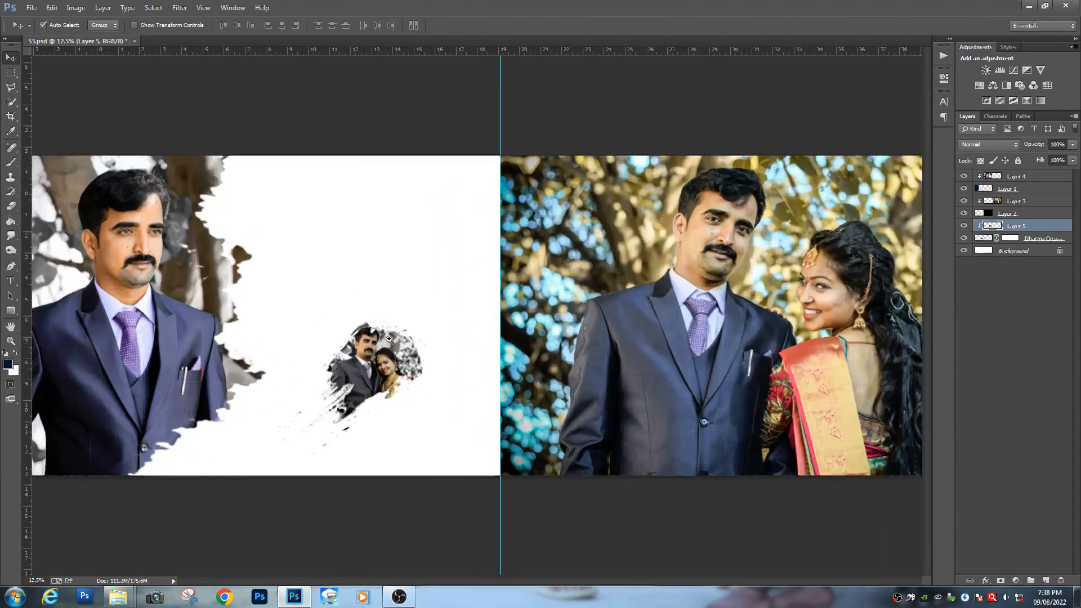
Paste the copied couple photo again as a new full-size layer and move it over the spread's left page.
{"action": "scroll", "coordinate": [388, 342], "scroll_direction": "down", "scroll_amount": 4}
{"action": "left_click", "coordinate": [381, 283]}
{"action": "key", "text": "ctrl+v"}
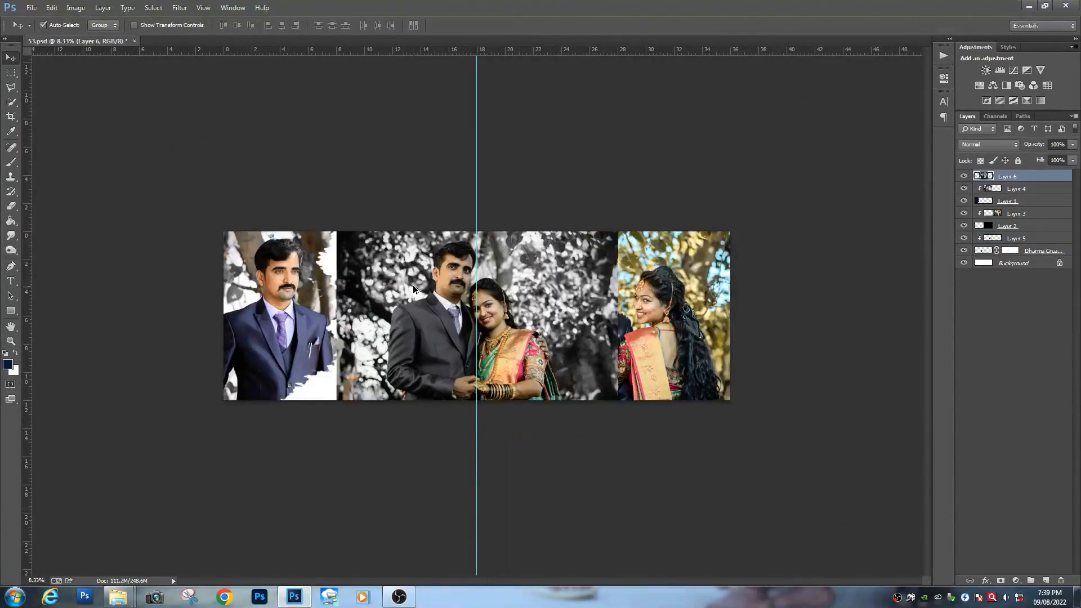
{"action": "key", "text": "ctrl+alt+g"}
{"action": "key", "text": "ctrl+t"}
{"action": "left_click_drag", "start_coordinate": [529, 331], "coordinate": [458, 333]}
{"action": "key", "text": "Return"}
Lower the newly pasted photo's layer in the stack to directly above the Background.
{"action": "key", "text": "ctrl+bracketleft"}
{"action": "key", "text": "ctrl+bracketleft"}
{"action": "key", "text": "ctrl+bracketleft"}
{"action": "key", "text": "ctrl+bracketleft"}
{"action": "key", "text": "ctrl+bracketleft"}
{"action": "key", "text": "ctrl+bracketleft"}
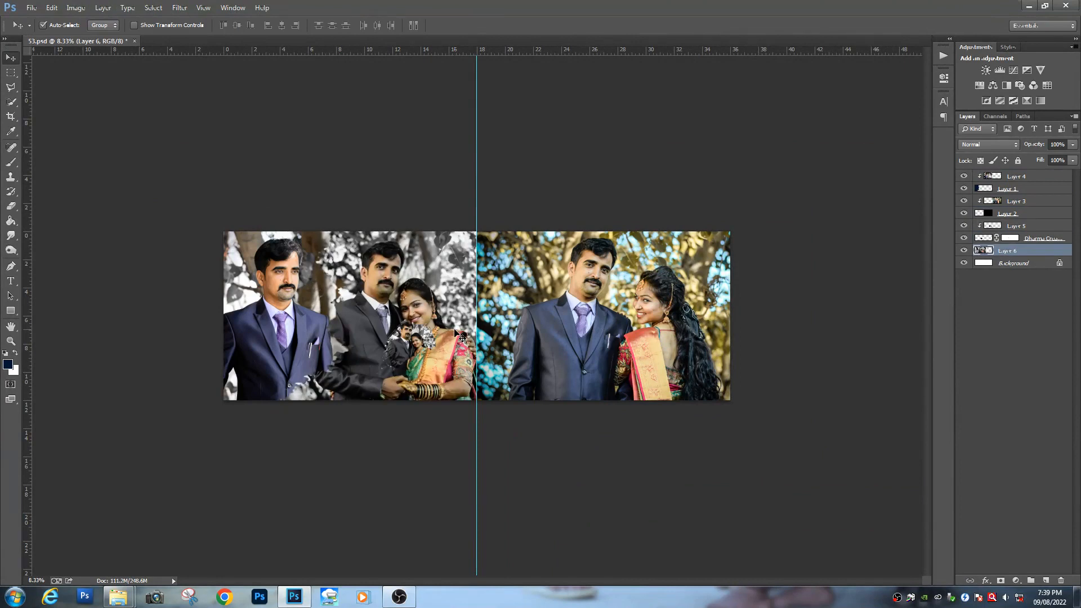
Set the backdrop couple photo's opacity to 33% and fine-tune its placement on the left page.
{"action": "key", "text": "3"}
{"action": "key", "text": "3"}
{"action": "key", "text": "ctrl+t"}
{"action": "left_click_drag", "start_coordinate": [452, 319], "coordinate": [455, 310]}
{"action": "key", "text": "Return"}
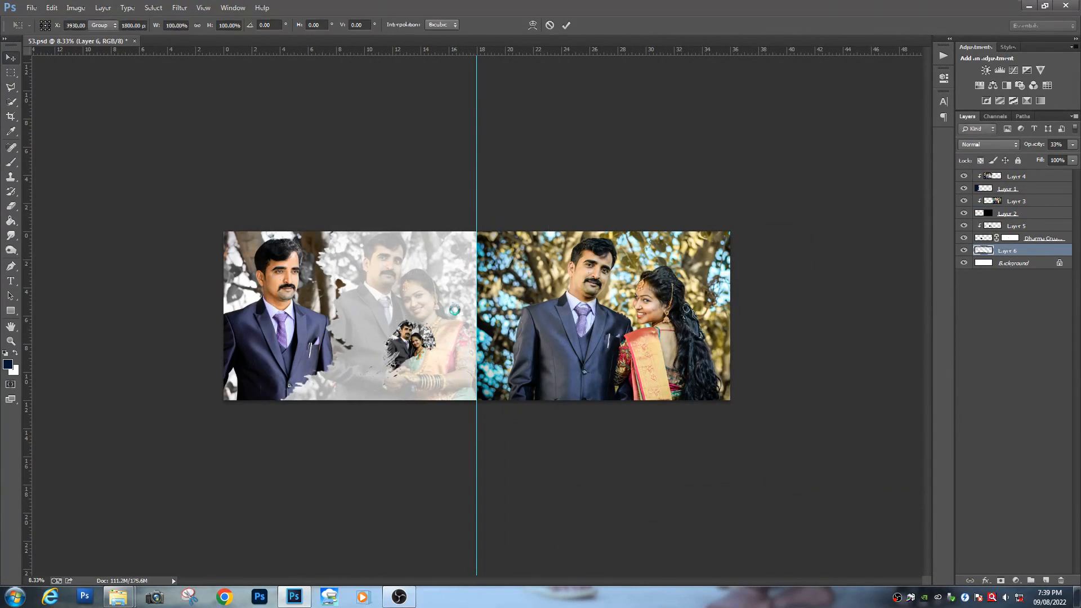
Lower the backdrop couple photo's opacity to 23%.
{"action": "left_click", "coordinate": [1074, 147]}
{"action": "left_click_drag", "start_coordinate": [1036, 159], "coordinate": [1031, 159]}
{"action": "key", "text": "ctrl+minus"}
{"action": "key", "text": "ctrl+plus"}
{"action": "key", "text": "ctrl+plus"}
Enlarge the small brush stroke together with its clipped couple photo and reposition both on the left page.
{"action": "left_click", "coordinate": [398, 346]}
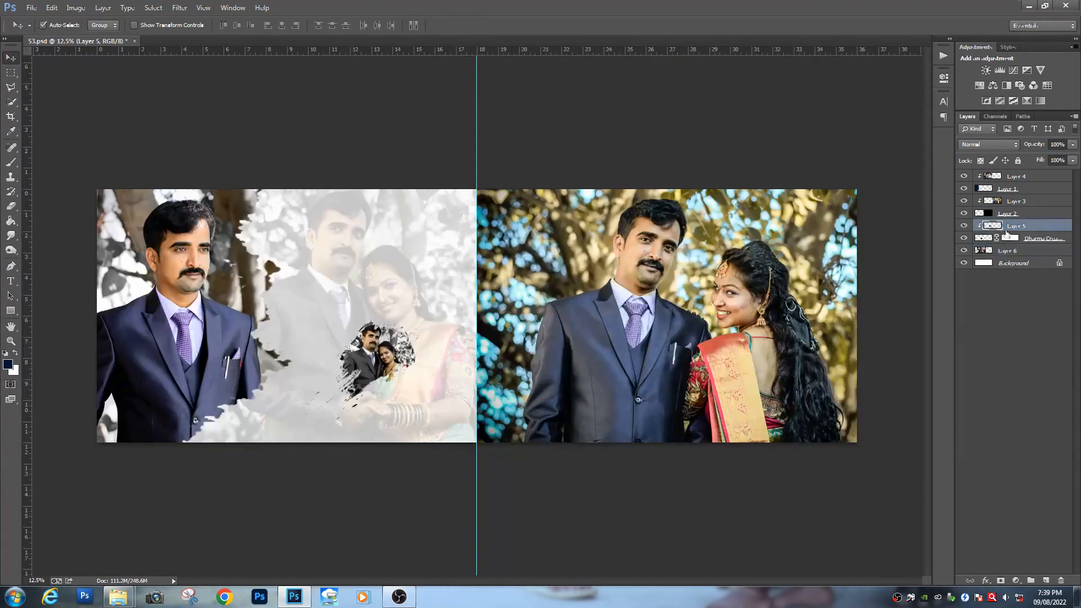
{"action": "left_click", "coordinate": [983, 238], "text": "shift"}
{"action": "key", "text": "ctrl+t"}
{"action": "left_click_drag", "start_coordinate": [383, 370], "coordinate": [362, 367]}
{"action": "left_click_drag", "start_coordinate": [425, 316], "coordinate": [449, 299]}
{"action": "left_click_drag", "start_coordinate": [363, 349], "coordinate": [365, 355]}
{"action": "key", "text": "Return"}
Nudge the faded backdrop couple photo slightly upward on the left page.
{"action": "left_click", "coordinate": [400, 299]}
{"action": "key", "text": "ctrl+t"}
{"action": "left_click_drag", "start_coordinate": [406, 293], "coordinate": [404, 285]}
{"action": "key", "text": "Return"}
{"action": "key", "text": "ctrl+minus"}
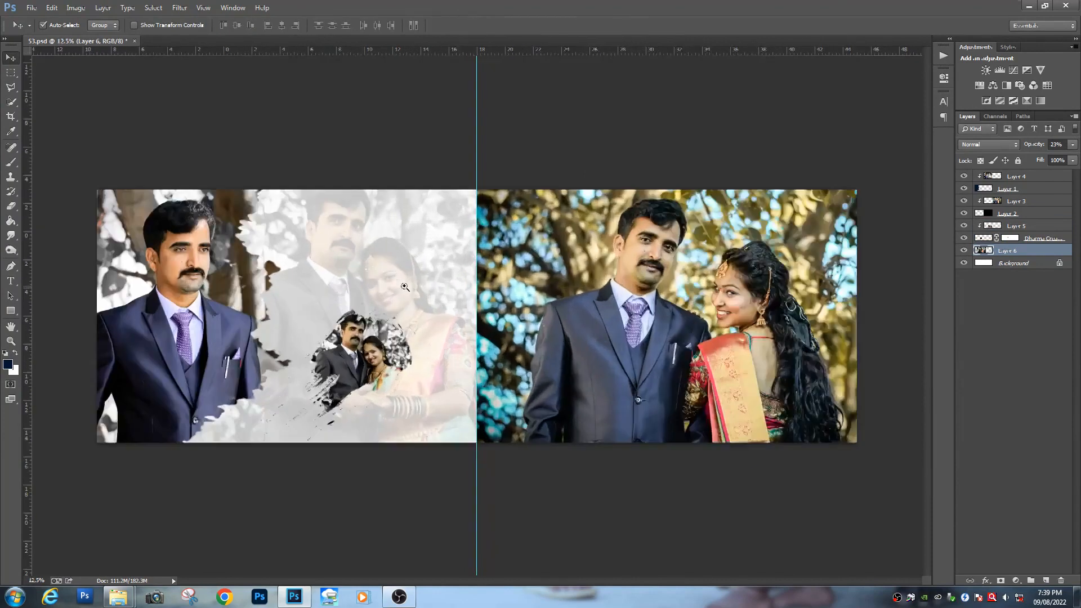
{"action": "key", "text": "ctrl+plus"}
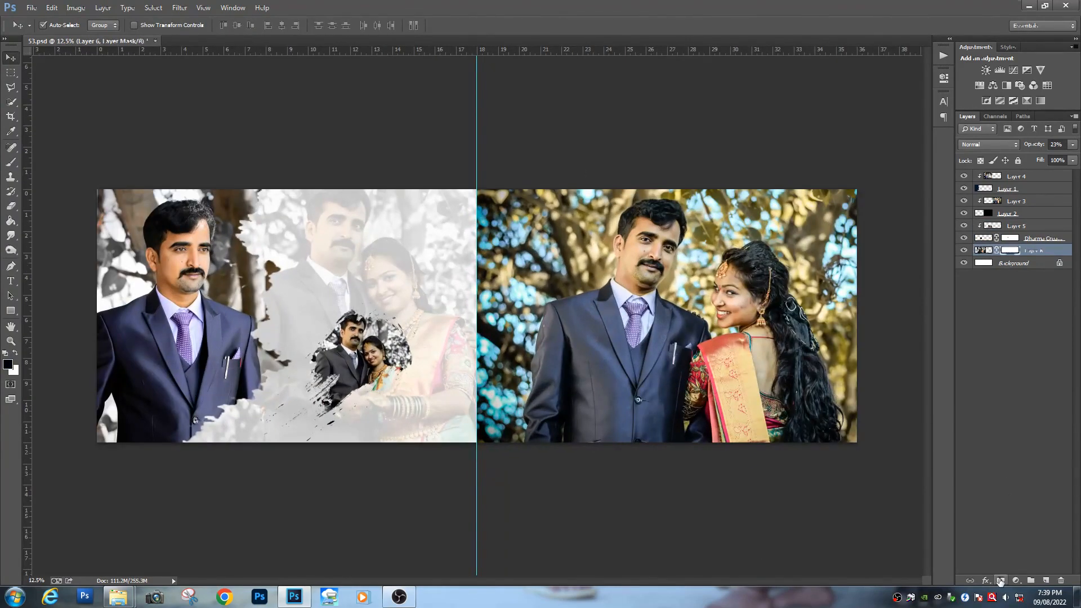
Fade the backdrop photo's lower edge on its layer mask with a soft 2100 px black brush at 48% opacity and 56% flow.
{"action": "key", "text": "b"}
{"action": "left_click", "coordinate": [56, 25]}
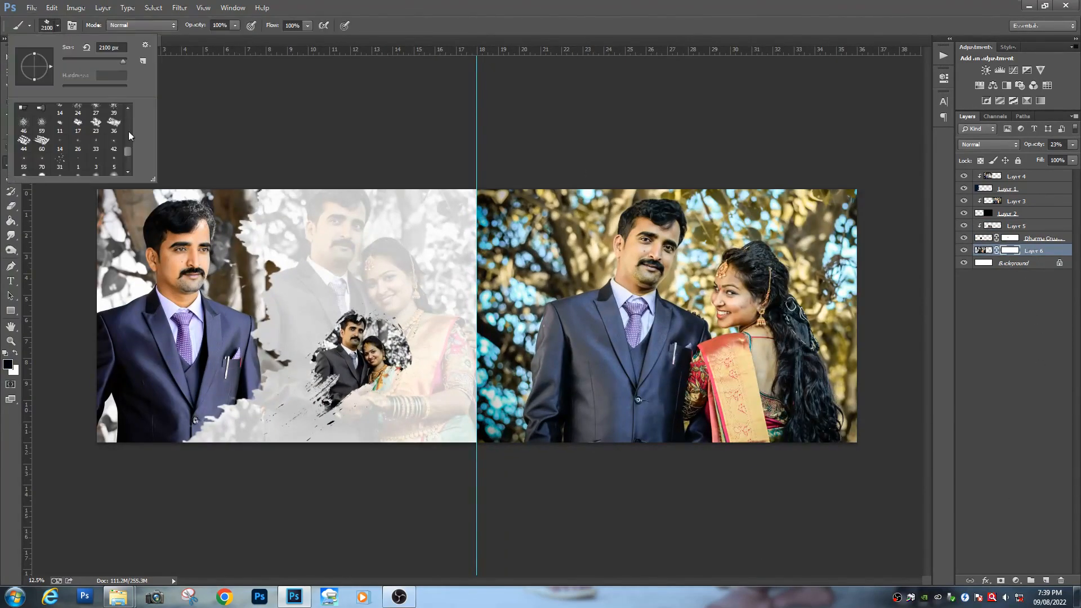
{"action": "mouse_move", "coordinate": [247, 442]}
{"action": "left_mouse_down"}
{"action": "mouse_move", "coordinate": [386, 467]}
{"action": "mouse_move", "coordinate": [429, 449]}
{"action": "left_mouse_up"}
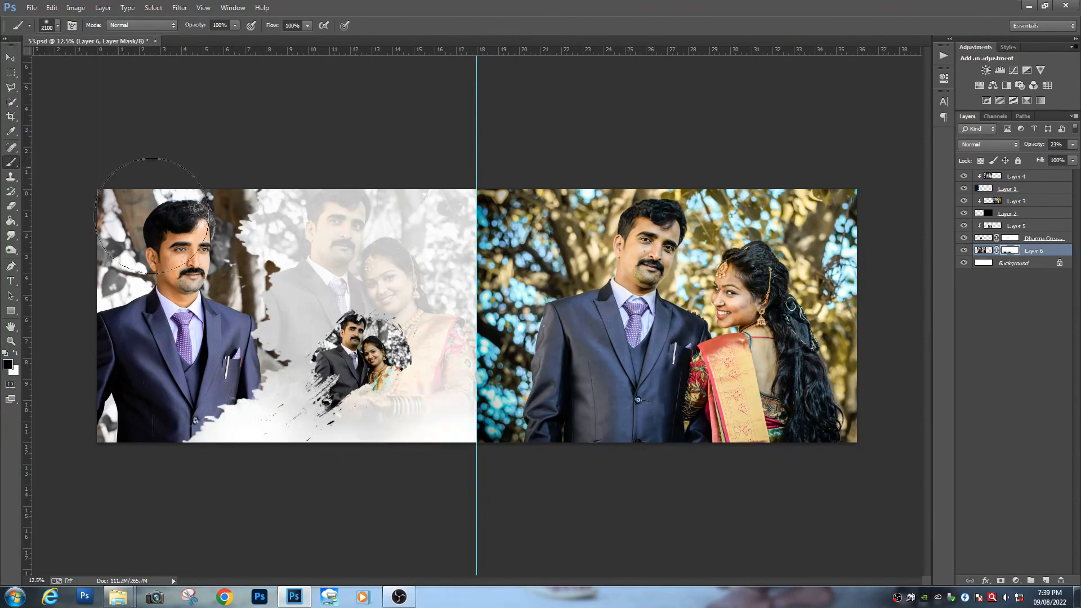
{"action": "left_click_drag", "start_coordinate": [198, 40], "coordinate": [205, 41]}
{"action": "left_click", "coordinate": [308, 26]}
{"action": "left_click", "coordinate": [283, 39]}
{"action": "left_click", "coordinate": [447, 504]}
{"action": "mouse_move", "coordinate": [449, 509]}
{"action": "left_mouse_down"}
{"action": "mouse_move", "coordinate": [310, 449]}
{"action": "mouse_move", "coordinate": [277, 482]}
{"action": "left_mouse_up"}
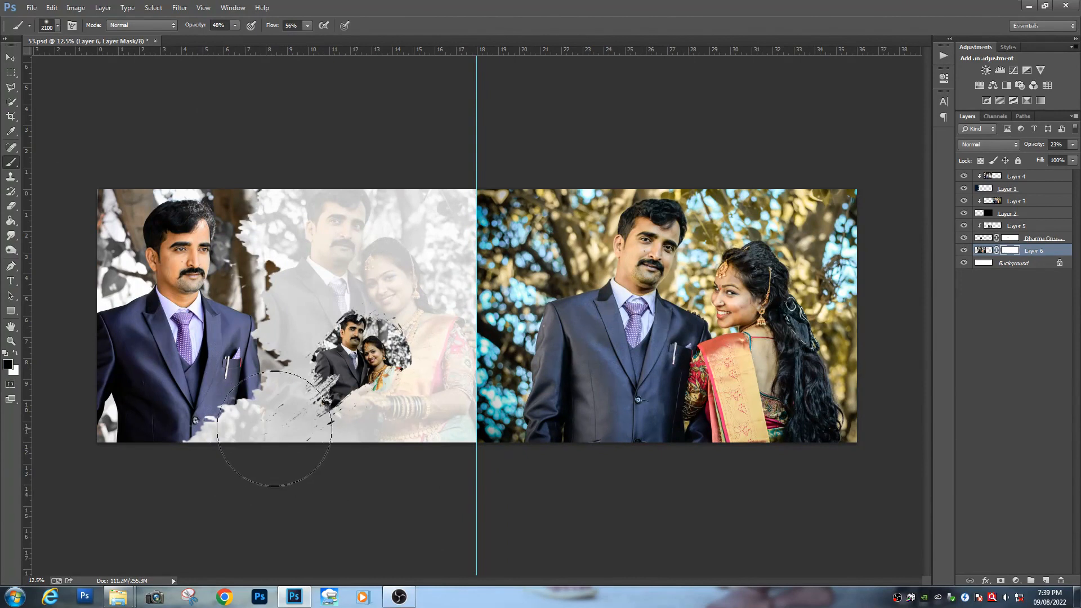
{"action": "left_click_drag", "start_coordinate": [462, 443], "coordinate": [525, 423]}
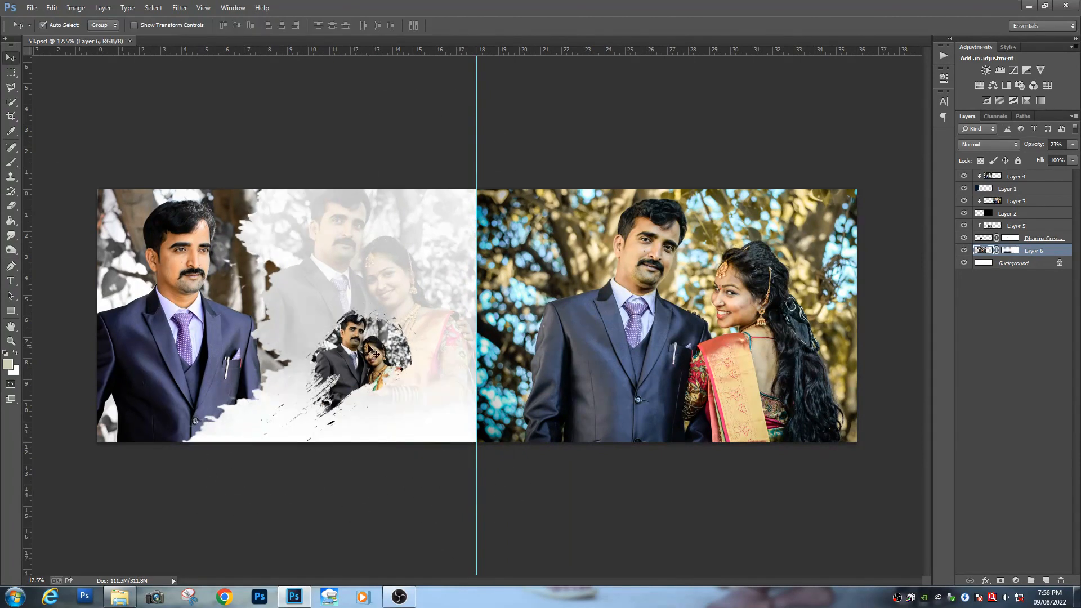
Scale down the small brush stroke and its clipped couple photo slightly and adjust their position.
{"action": "left_click", "coordinate": [369, 347]}
{"action": "left_click", "coordinate": [986, 241], "text": "shift"}
{"action": "key", "text": "ctrl+t"}
{"action": "left_click_drag", "start_coordinate": [452, 301], "coordinate": [440, 309]}
{"action": "left_click_drag", "start_coordinate": [389, 363], "coordinate": [389, 359]}
{"action": "key", "text": "Return"}
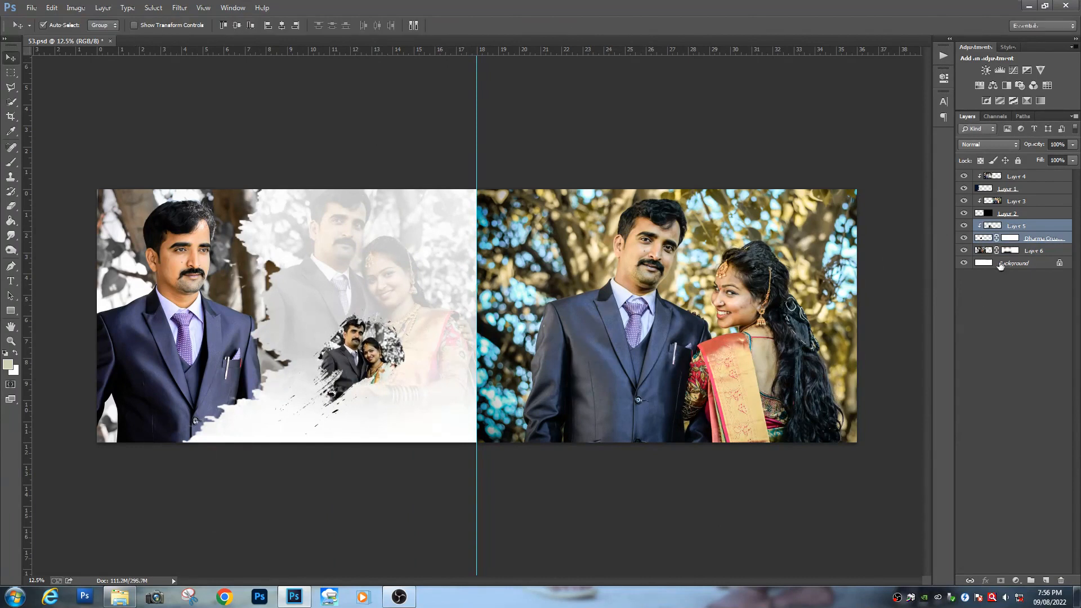
Fill the Background layer with the beige-green colour cfd1b3.
{"action": "left_click", "coordinate": [997, 263]}
{"action": "key", "text": "i"}
{"action": "left_click", "coordinate": [9, 365]}
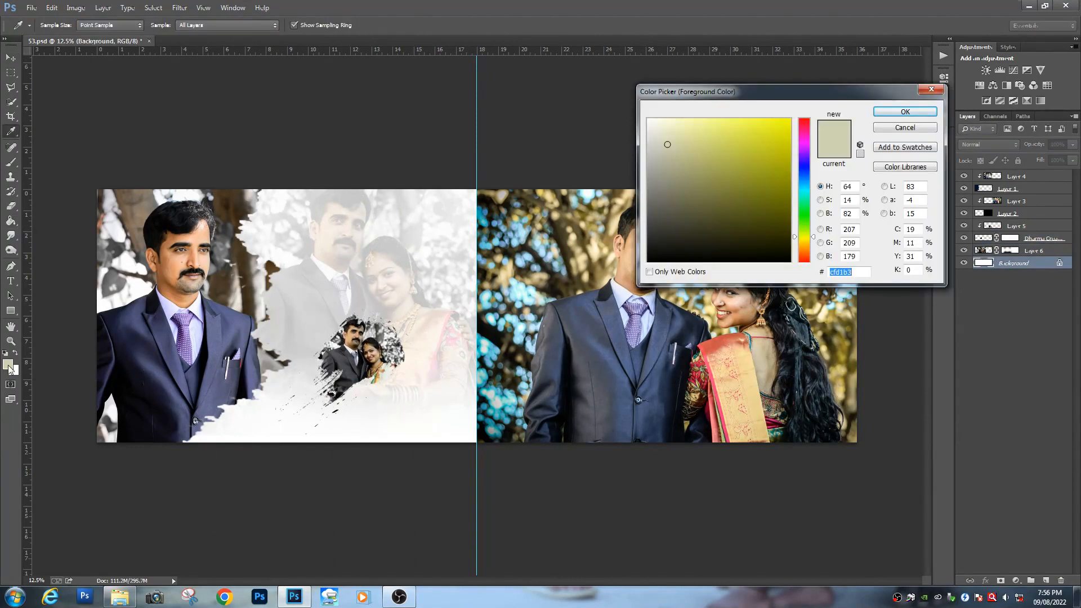
{"action": "left_click", "coordinate": [876, 115]}
{"action": "key", "text": "g"}
{"action": "left_click", "coordinate": [421, 424]}
Raise the backdrop couple photo's opacity to 33%.
{"action": "key", "text": "v"}
{"action": "left_click", "coordinate": [392, 261]}
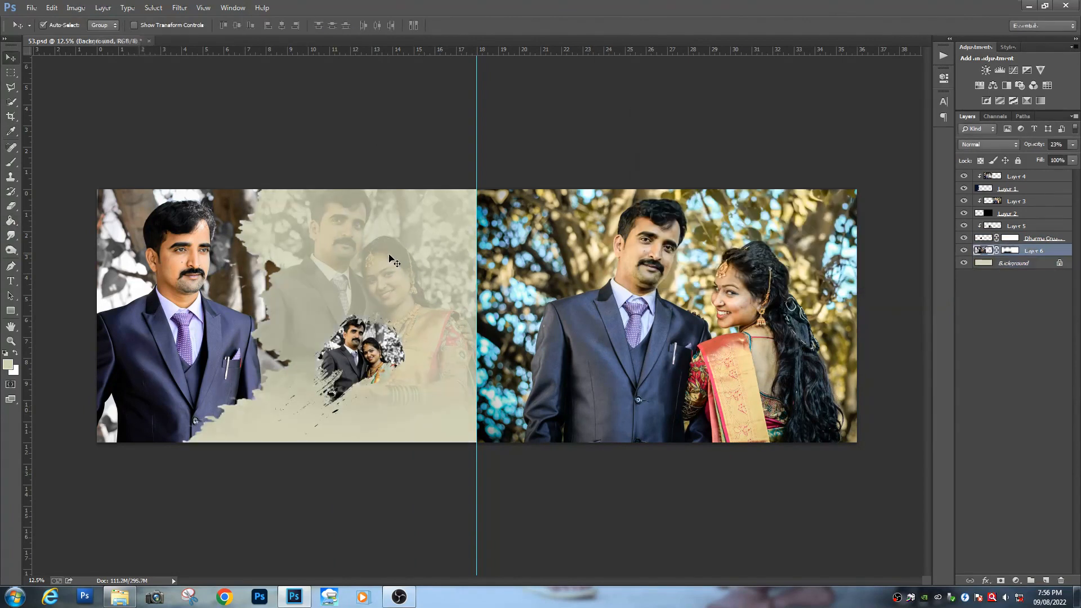
{"action": "mouse_move", "coordinate": [1039, 158]}
{"action": "left_mouse_down"}
{"action": "mouse_move", "coordinate": [1050, 166]}
{"action": "mouse_move", "coordinate": [1040, 163]}
{"action": "left_mouse_up"}
{"action": "left_click", "coordinate": [919, 301]}
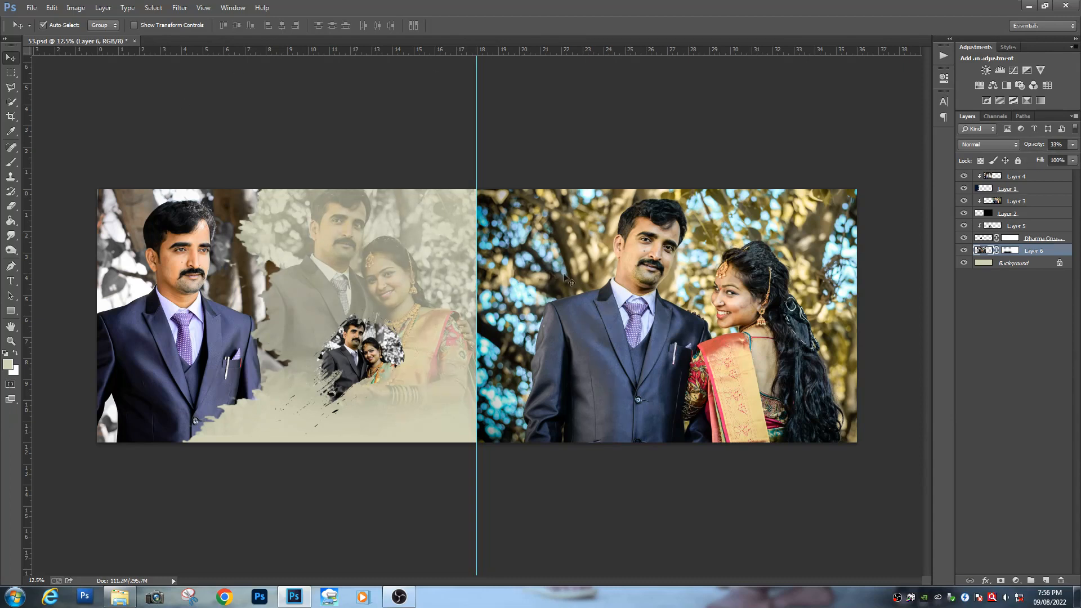
Bring the quote "I WOULD LOVE TO SPEND EVERY SINGLE SECOND OF MY LIFE WITH YOU" from Untitled-1.psd onto the left page's lower edge.
{"action": "left_click", "coordinate": [544, 277]}
{"action": "left_click", "coordinate": [31, 9]}
{"action": "left_click", "coordinate": [40, 30]}
{"action": "double_click", "coordinate": [191, 90]}
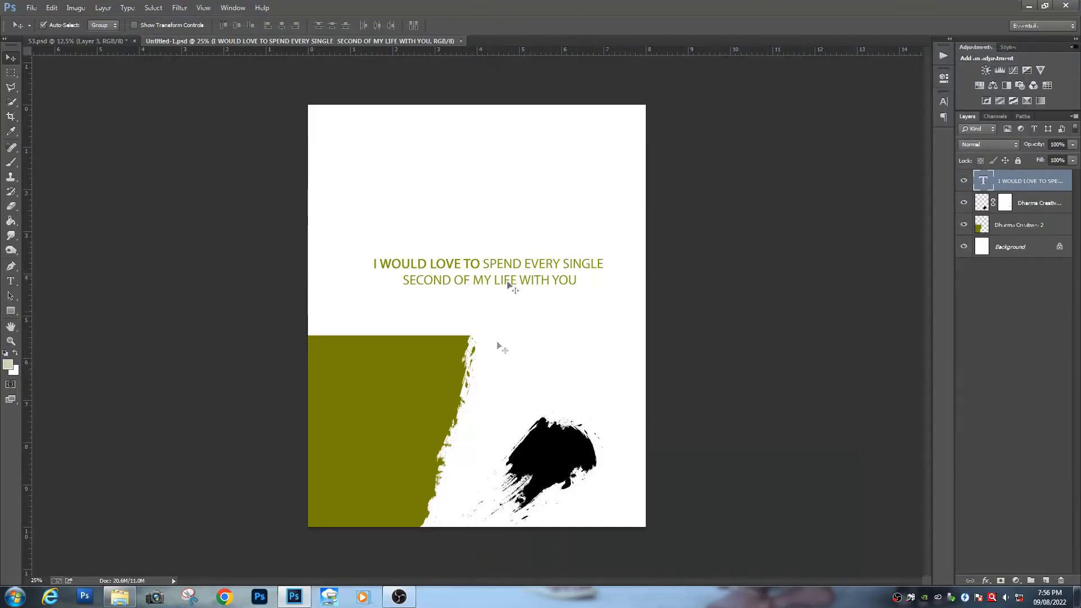
{"action": "left_click_drag", "start_coordinate": [509, 285], "coordinate": [611, 237]}
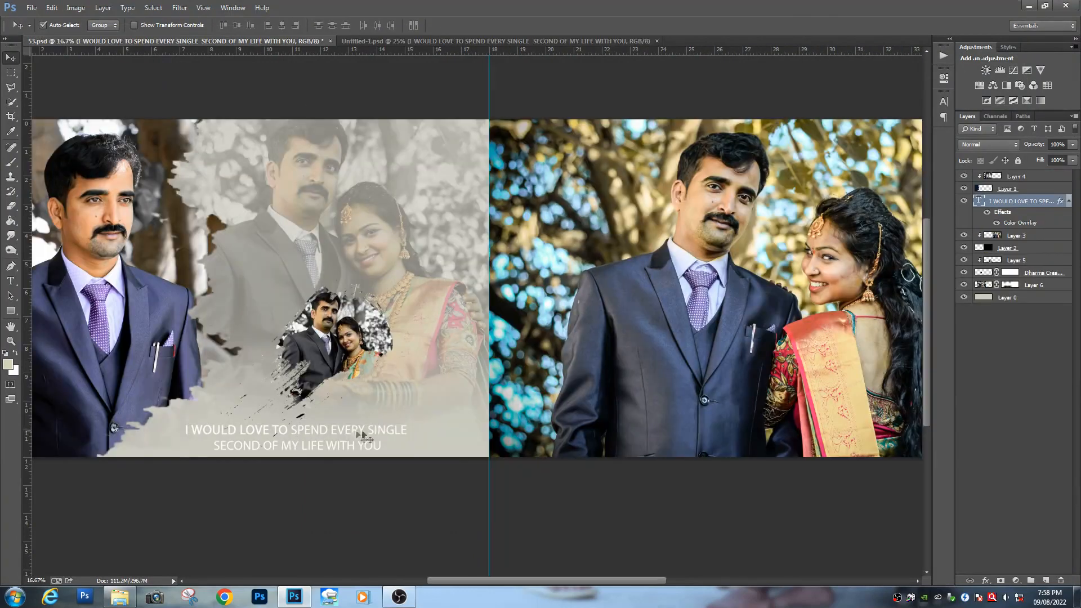
{"action": "left_click_drag", "start_coordinate": [358, 429], "coordinate": [358, 426]}
Add the groom's name as text above the quote and colour it pink f90c5c sampled from the saree.
{"action": "left_click", "coordinate": [10, 284]}
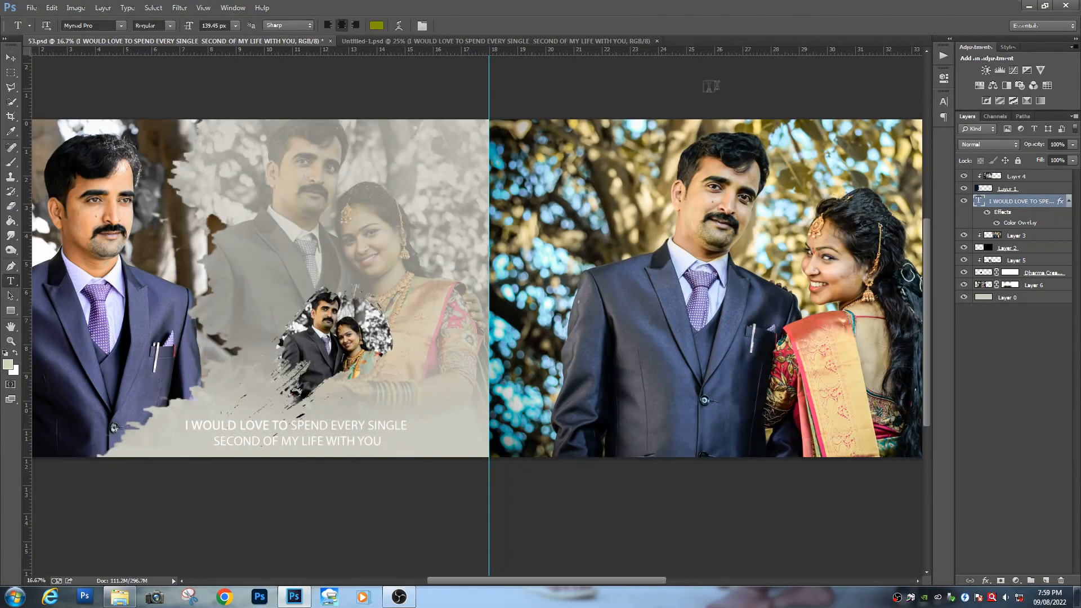
{"action": "left_click", "coordinate": [396, 386]}
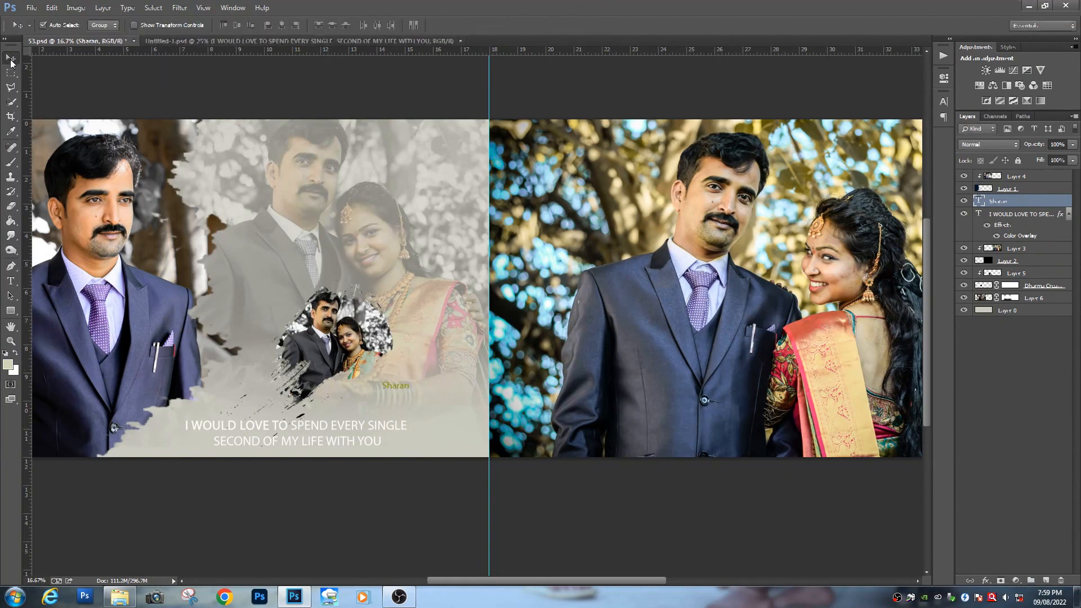
{"action": "left_click", "coordinate": [11, 283]}
{"action": "left_click", "coordinate": [381, 27]}
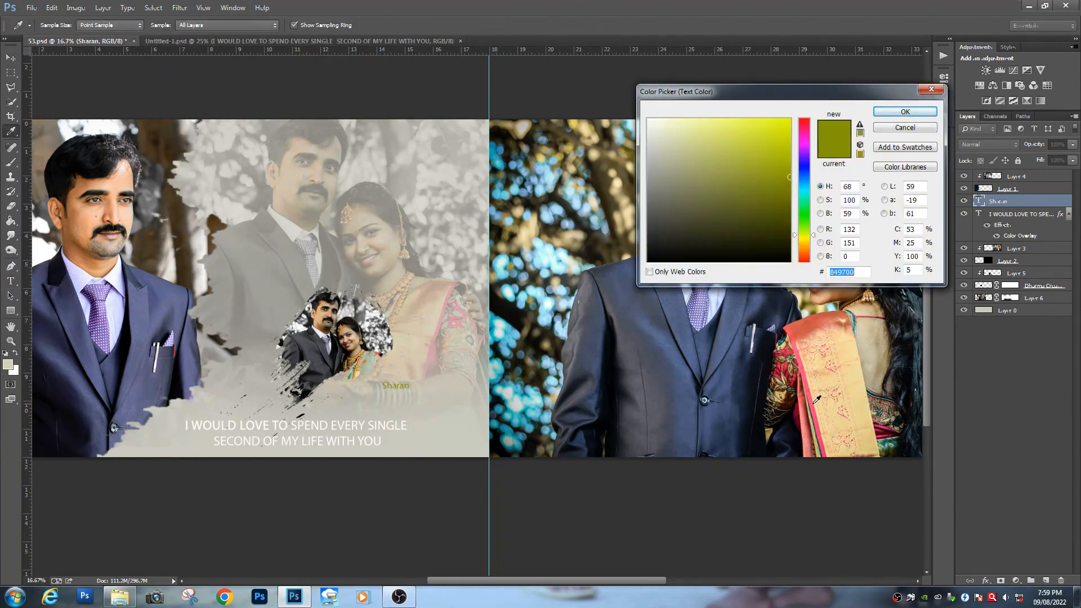
{"action": "left_click", "coordinate": [816, 400]}
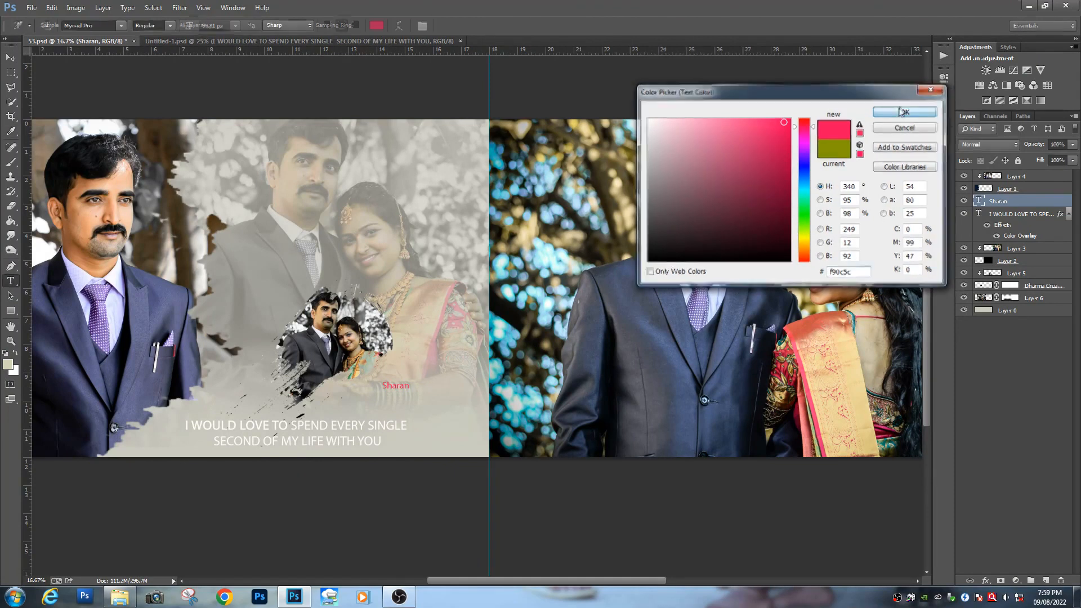
{"action": "left_click", "coordinate": [905, 112]}
Change the groom's name text to a decorative brush-script font.
{"action": "left_click", "coordinate": [120, 27]}
{"action": "scroll", "coordinate": [217, 84], "scroll_direction": "up", "scroll_amount": 5}
{"action": "scroll", "coordinate": [217, 84], "scroll_direction": "up", "scroll_amount": 5}
{"action": "left_click", "coordinate": [170, 86]}
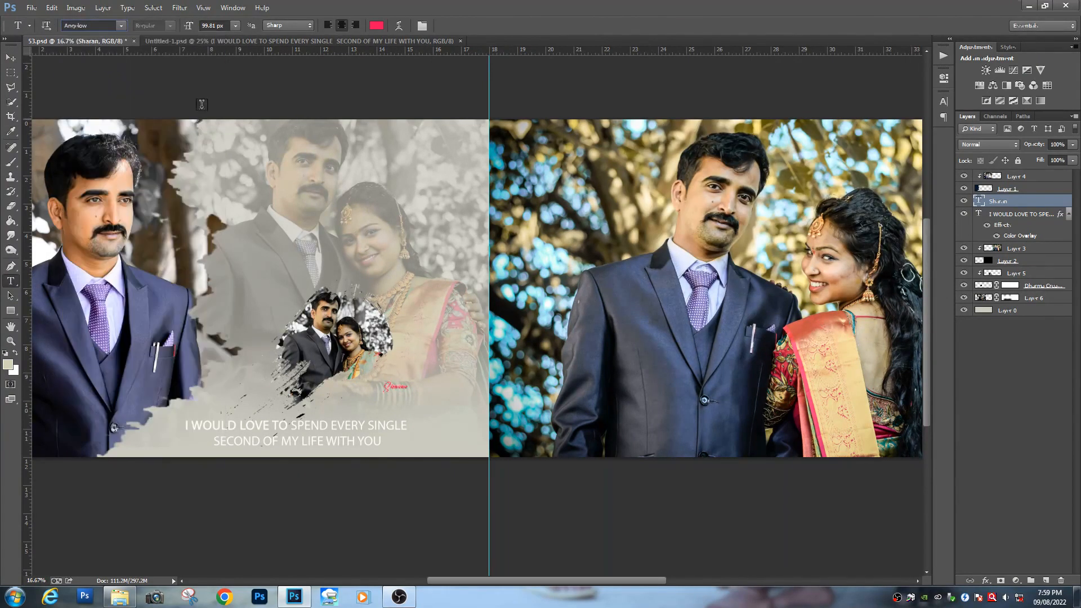
Enlarge the groom's name, position it beside the small brush photo, and adjust the quote's placement below.
{"action": "left_click", "coordinate": [11, 57]}
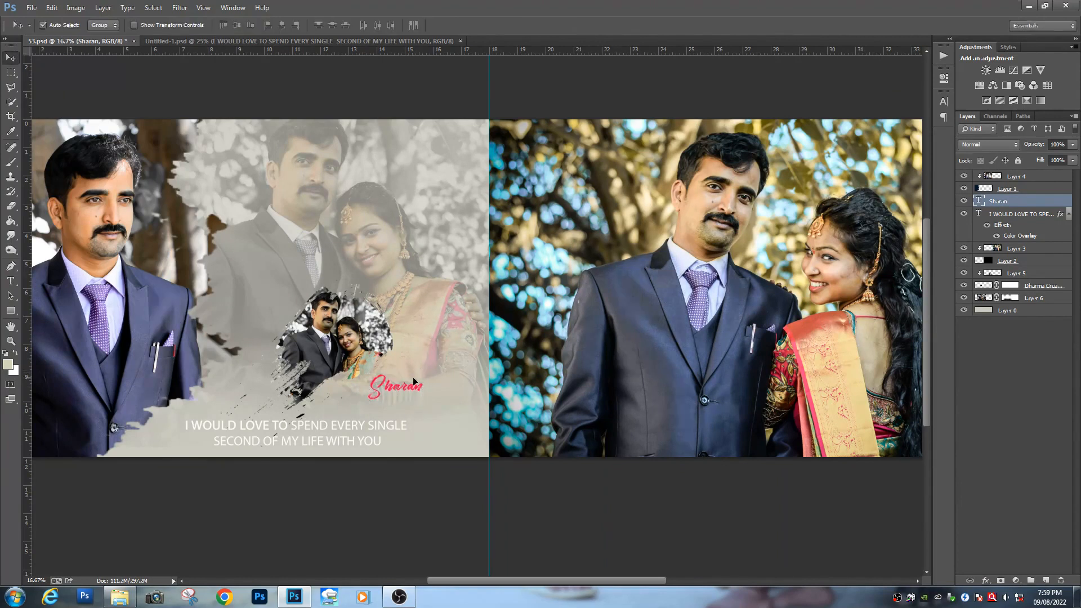
{"action": "scroll", "coordinate": [411, 396], "scroll_direction": "up", "scroll_amount": 1}
{"action": "mouse_move", "coordinate": [410, 396]}
{"action": "left_mouse_down"}
{"action": "mouse_move", "coordinate": [444, 354]}
{"action": "mouse_move", "coordinate": [410, 389]}
{"action": "left_mouse_up"}
{"action": "left_click_drag", "start_coordinate": [375, 451], "coordinate": [398, 459]}
Duplicate the groom's name text, change the copy to "Weds", and resize it beneath the name.
{"action": "left_click_drag", "start_coordinate": [387, 377], "coordinate": [597, 419], "text": "alt"}
{"action": "left_click", "coordinate": [11, 281]}
{"action": "type", "text": "Weds"}
{"action": "left_click", "coordinate": [11, 58]}
{"action": "key", "text": "ctrl+t"}
{"action": "key", "text": "Return"}
Duplicate the groom's name text below "Weds" and replace the copy with the bride's name.
{"action": "left_click_drag", "start_coordinate": [459, 387], "coordinate": [431, 376], "text": "alt+shift"}
{"action": "left_click", "coordinate": [437, 413], "text": "alt"}
{"action": "left_click", "coordinate": [12, 282]}
{"action": "double_click", "coordinate": [515, 376]}
{"action": "type", "text": "Daneshwari"}
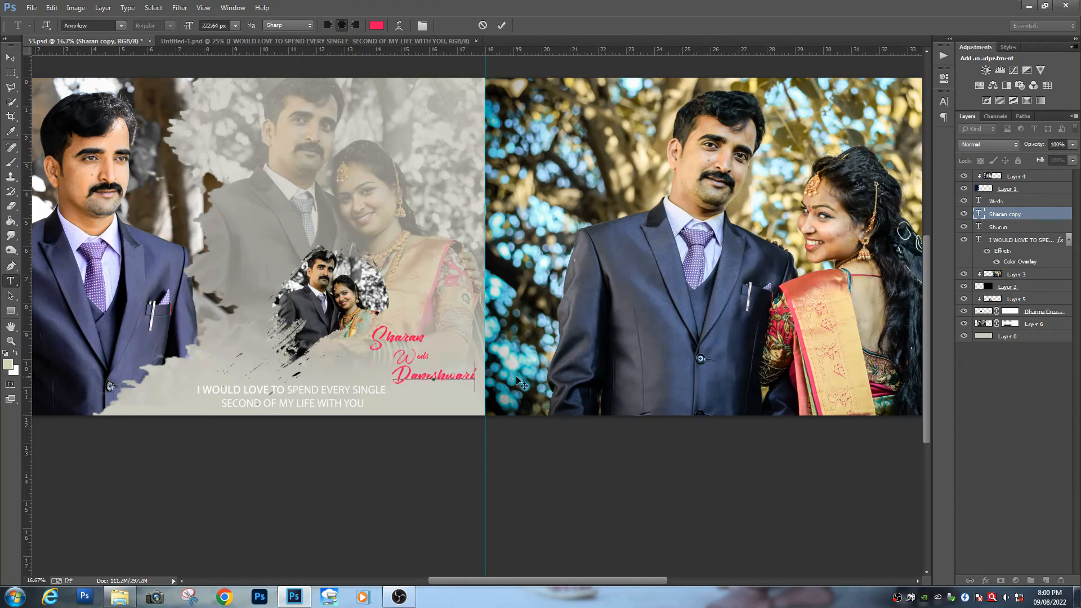
{"action": "left_click", "coordinate": [10, 58]}
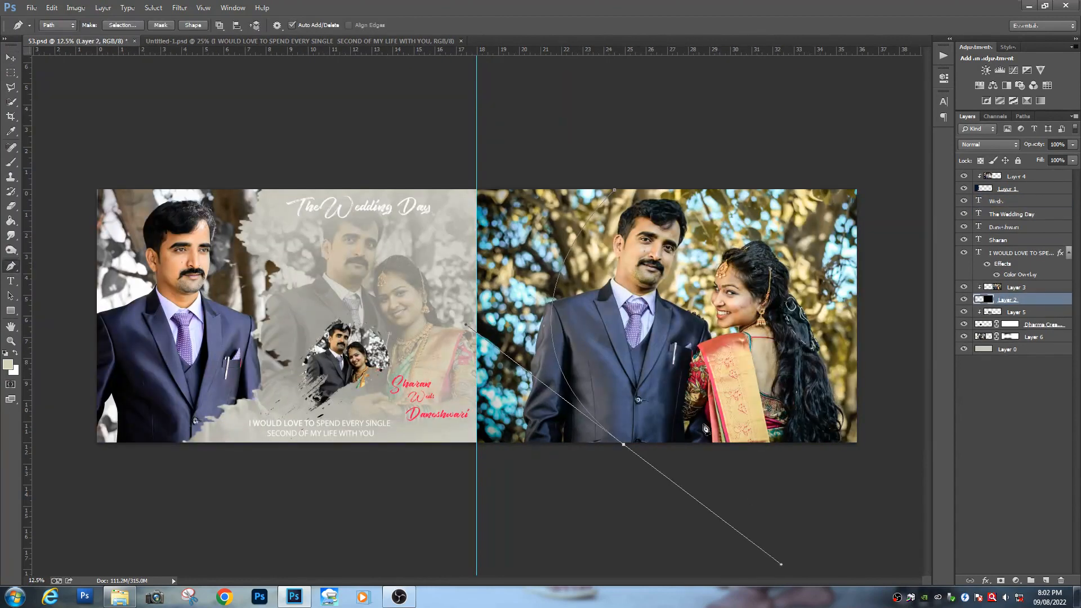
Cut the inner edge of Layer 2, the right photo's clipping shape, into a curve by deleting a pen-drawn selection from it.
{"action": "left_click_drag", "start_coordinate": [552, 444], "coordinate": [696, 566]}
{"action": "left_click_drag", "start_coordinate": [322, 380], "coordinate": [320, 263]}
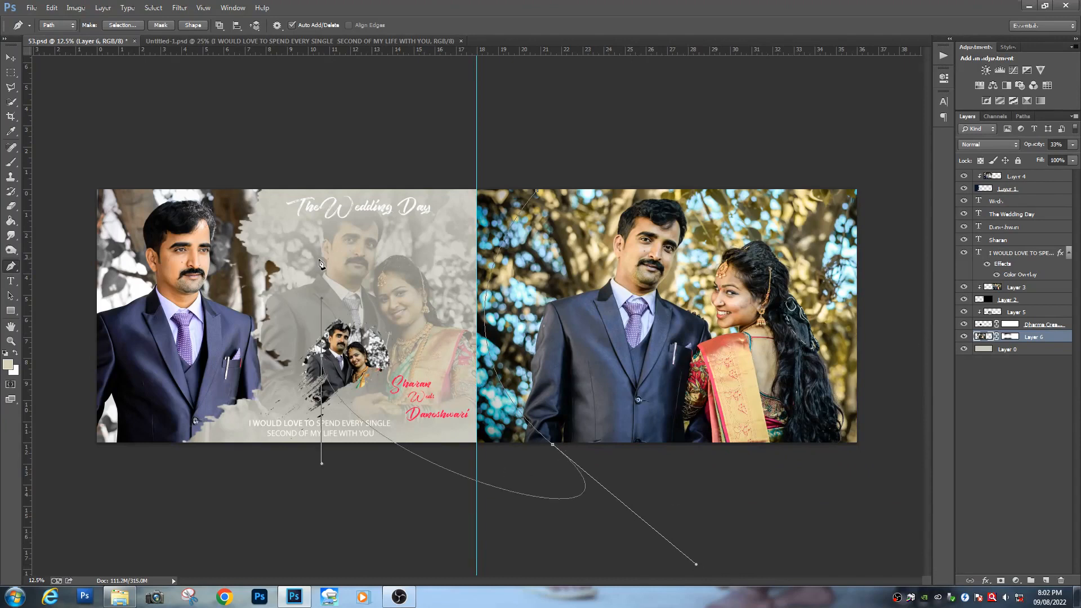
{"action": "left_click_drag", "start_coordinate": [536, 190], "coordinate": [670, 248]}
{"action": "right_click", "coordinate": [496, 210]}
{"action": "left_click", "coordinate": [529, 265]}
{"action": "left_click", "coordinate": [607, 180]}
{"action": "key", "text": "Delete"}
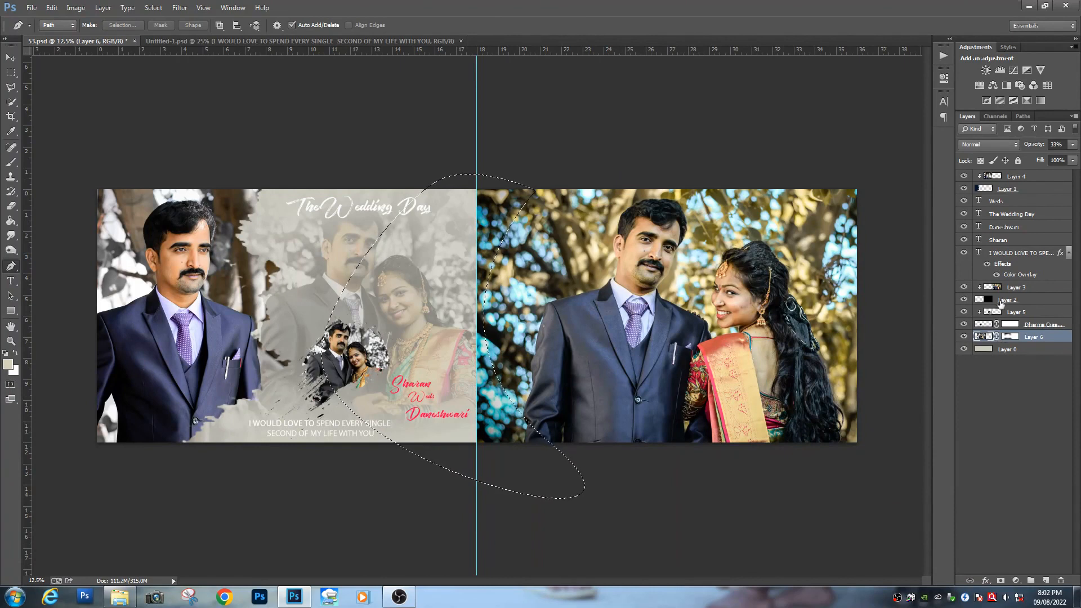
{"action": "left_click", "coordinate": [1001, 303]}
{"action": "key", "text": "Delete"}
{"action": "key", "text": "ctrl+d"}
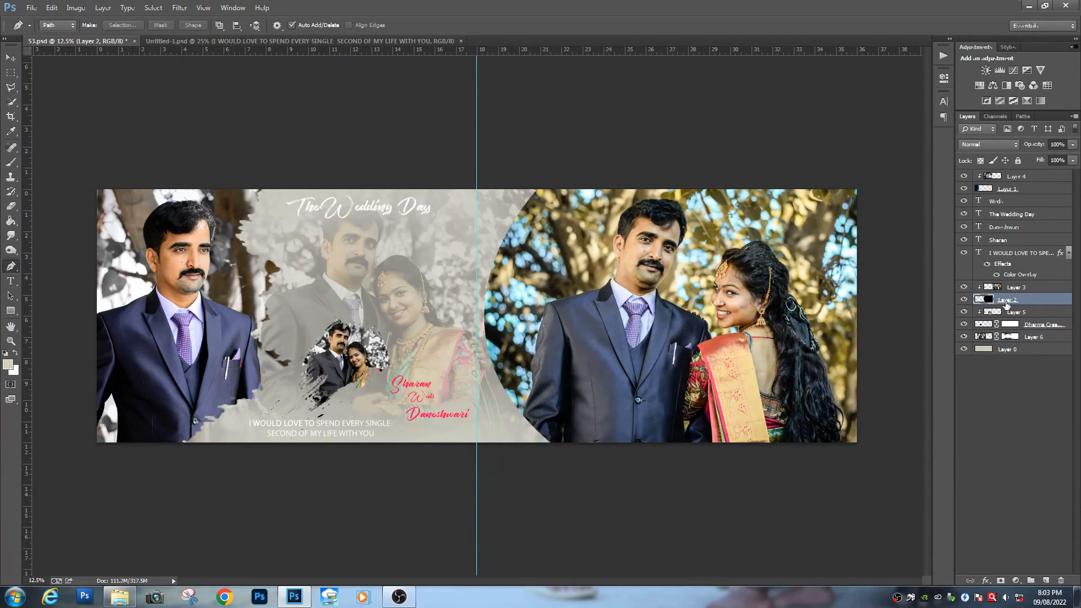
Add a 24 px outside stroke to Layer 2 in pink fb0158 sampled from the saree.
{"action": "double_click", "coordinate": [1006, 301]}
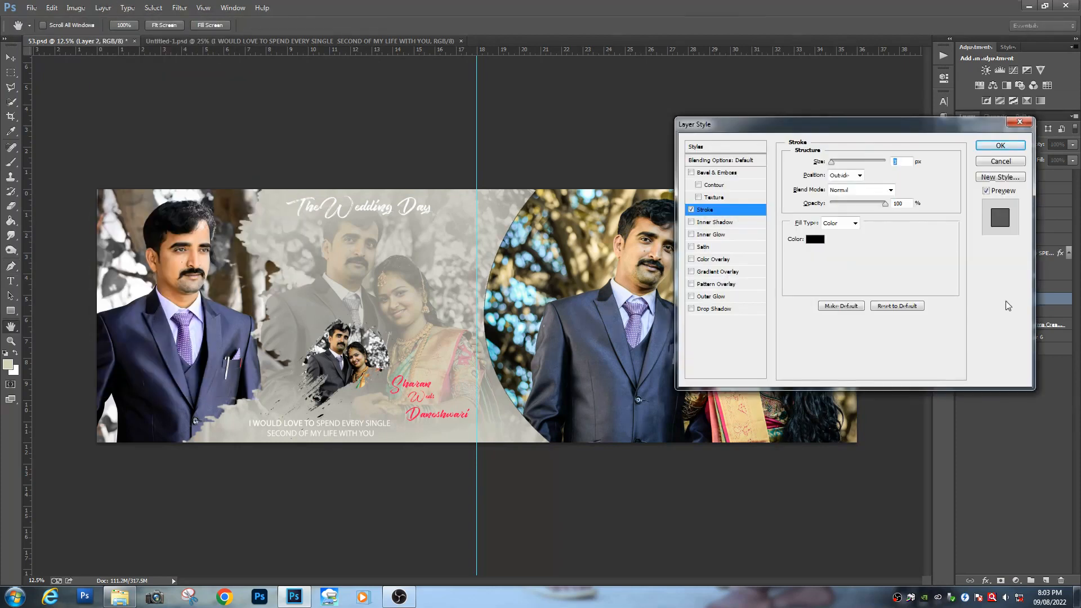
{"action": "left_click", "coordinate": [815, 239]}
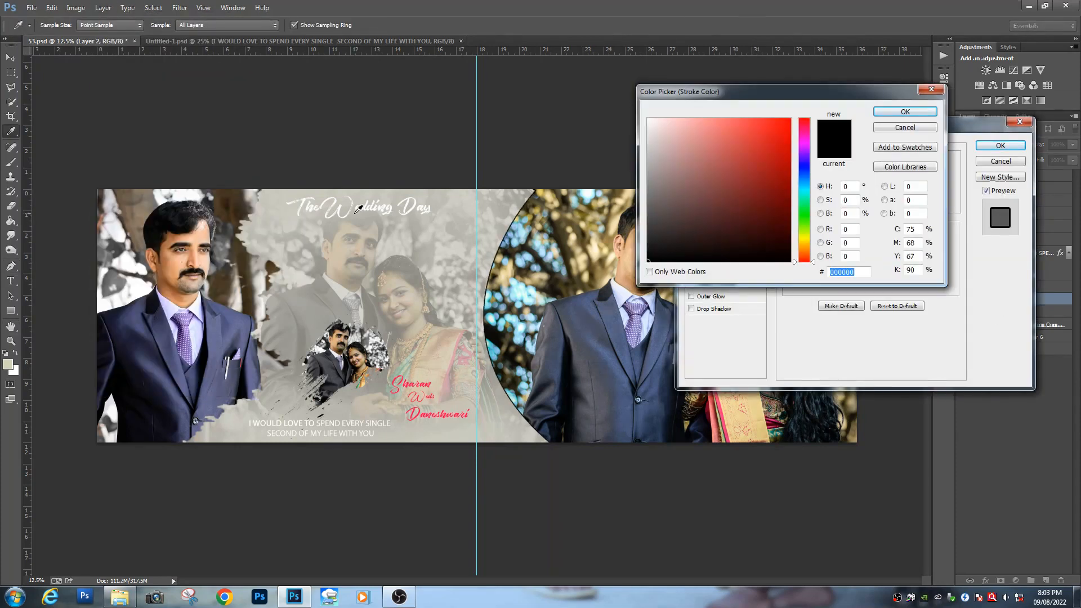
{"action": "left_click", "coordinate": [647, 120]}
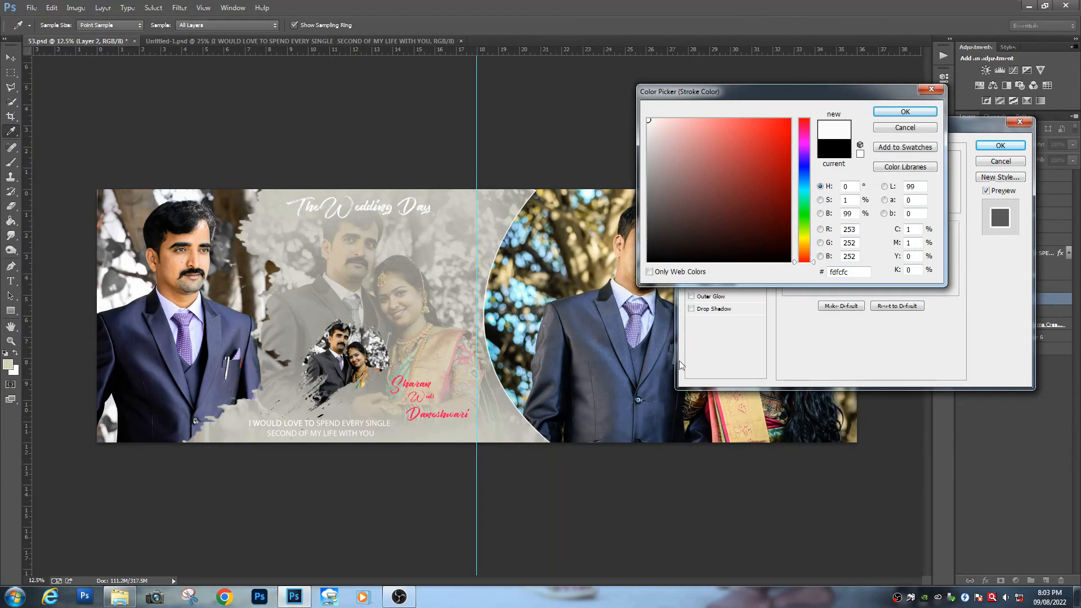
{"action": "left_click", "coordinate": [725, 420]}
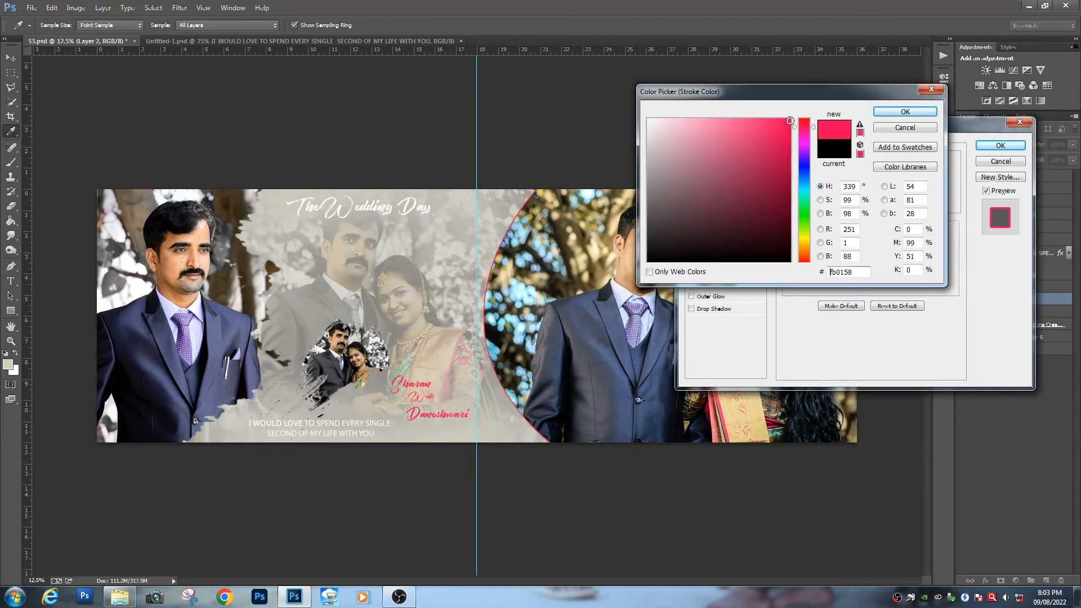
{"action": "left_click", "coordinate": [905, 112]}
{"action": "type", "text": "24"}
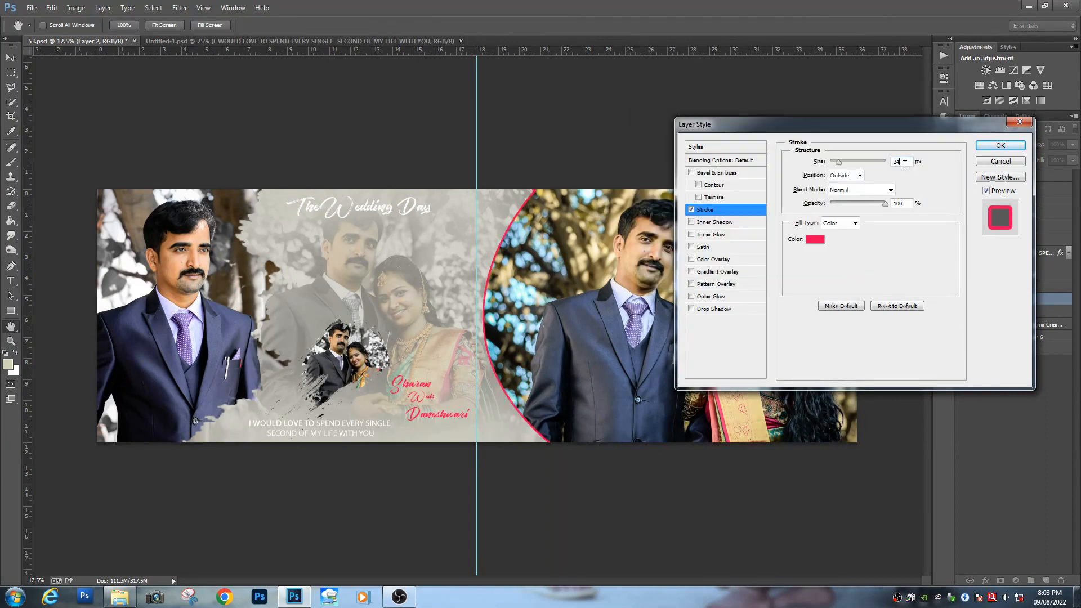
Try other position options for Layer 2's stroke and a dark green 3a4122 stroke colour sampled from the photo.
{"action": "left_click", "coordinate": [848, 177]}
{"action": "left_click", "coordinate": [847, 195]}
{"action": "left_click", "coordinate": [840, 178]}
{"action": "left_click", "coordinate": [844, 186]}
{"action": "left_click", "coordinate": [815, 239]}
{"action": "left_click", "coordinate": [777, 428]}
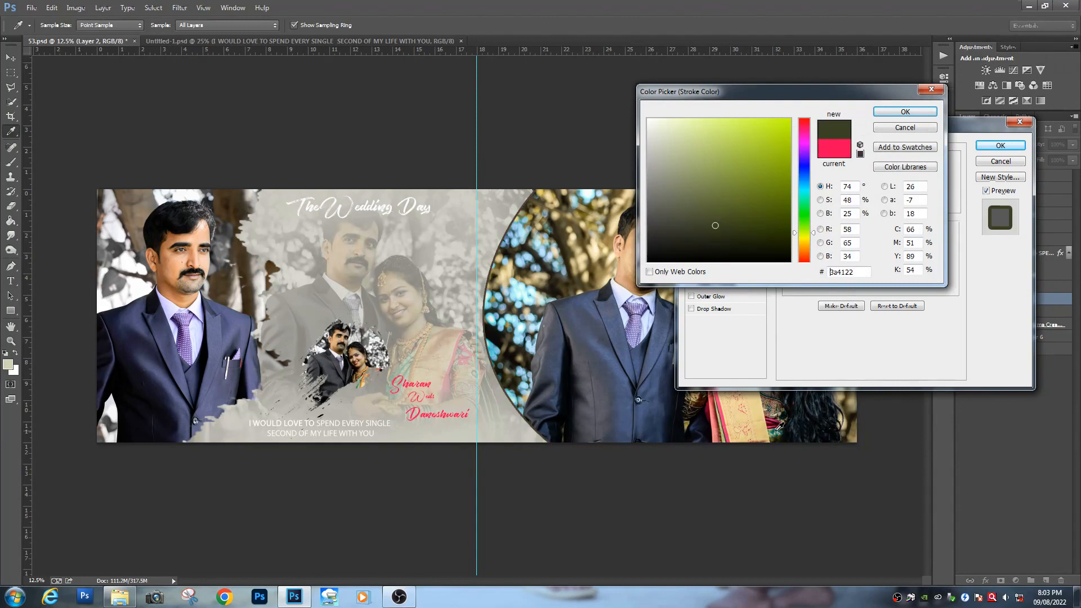
{"action": "left_click_drag", "start_coordinate": [784, 123], "coordinate": [757, 139]}
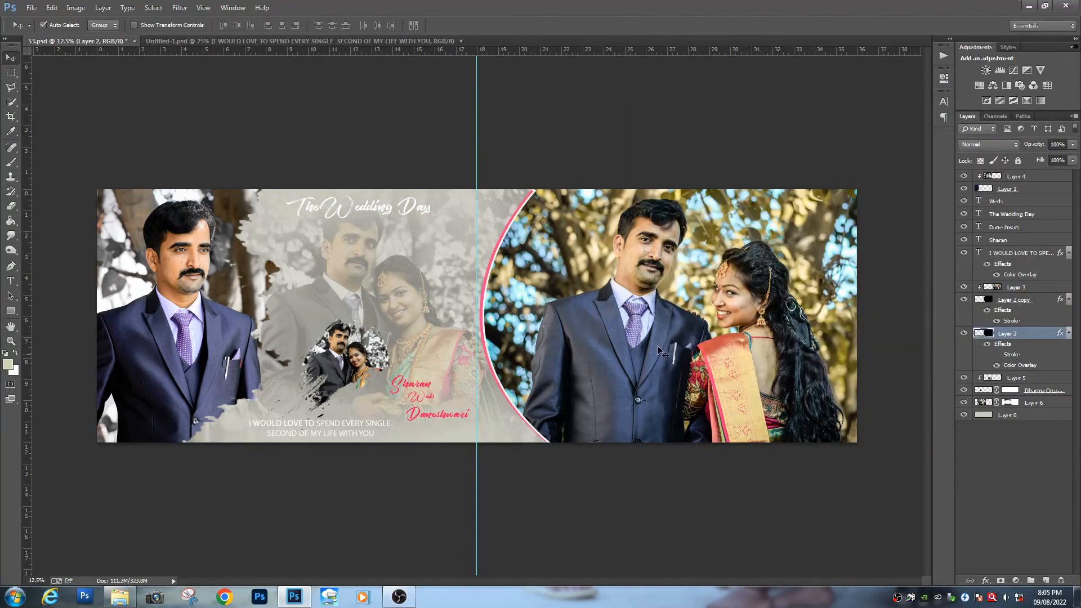
Select the couple photo clipped on the right page.
{"action": "left_click", "coordinate": [604, 340]}
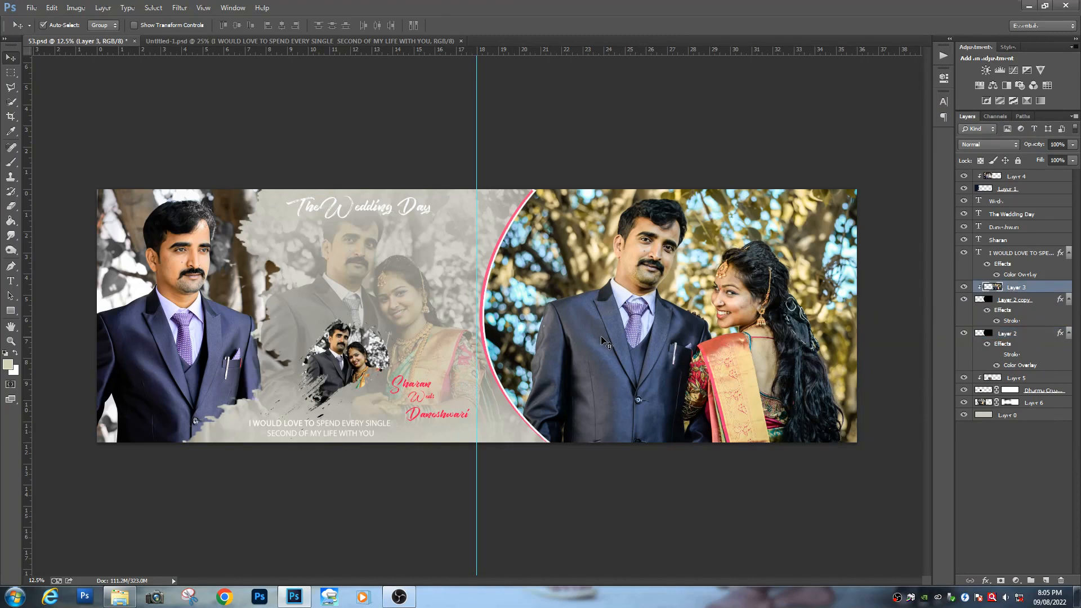